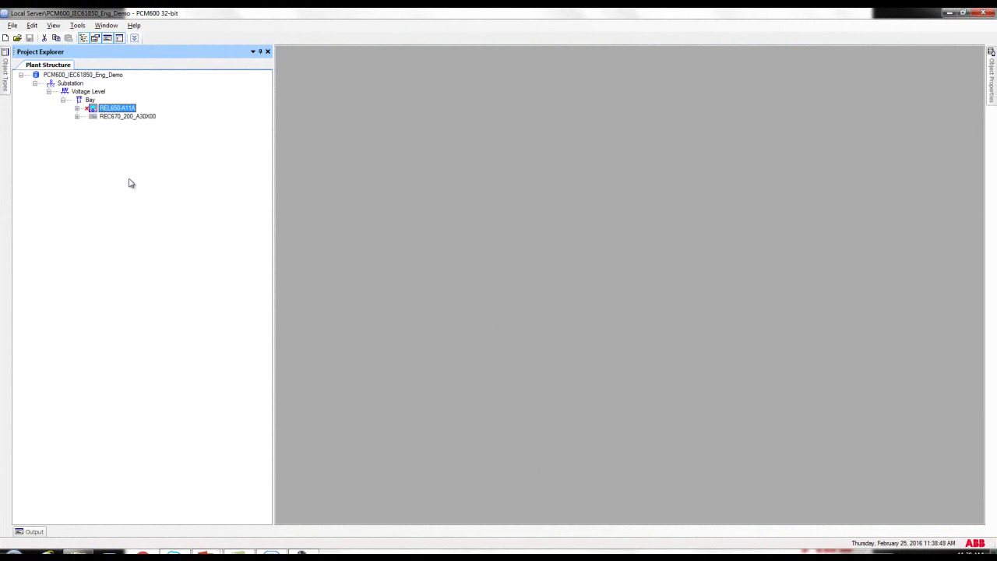
Step: Open the IEC 61850 Configuration of the REL650-A11A IED in GOOSE Communication mode
right_click(96, 111)
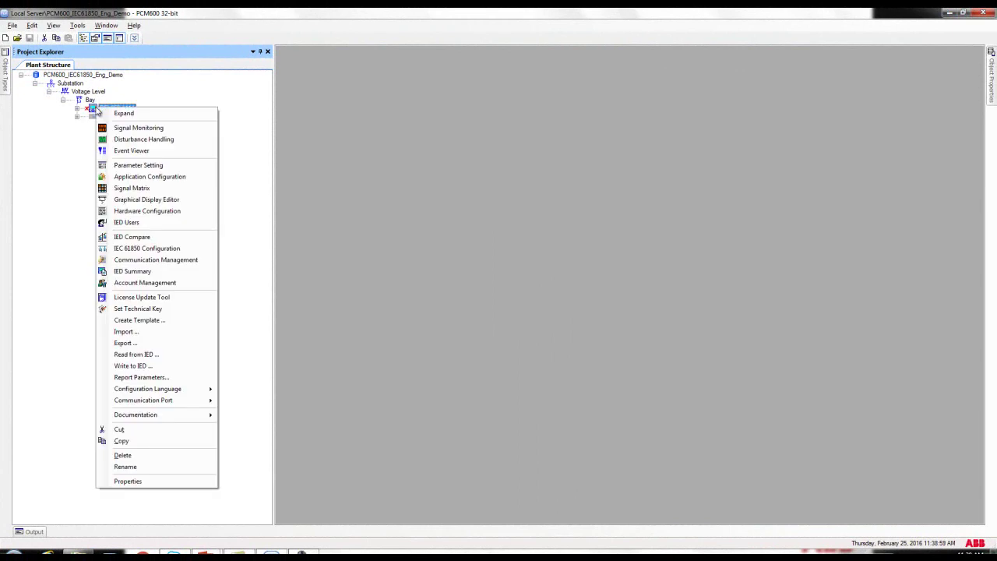
left_click(178, 249)
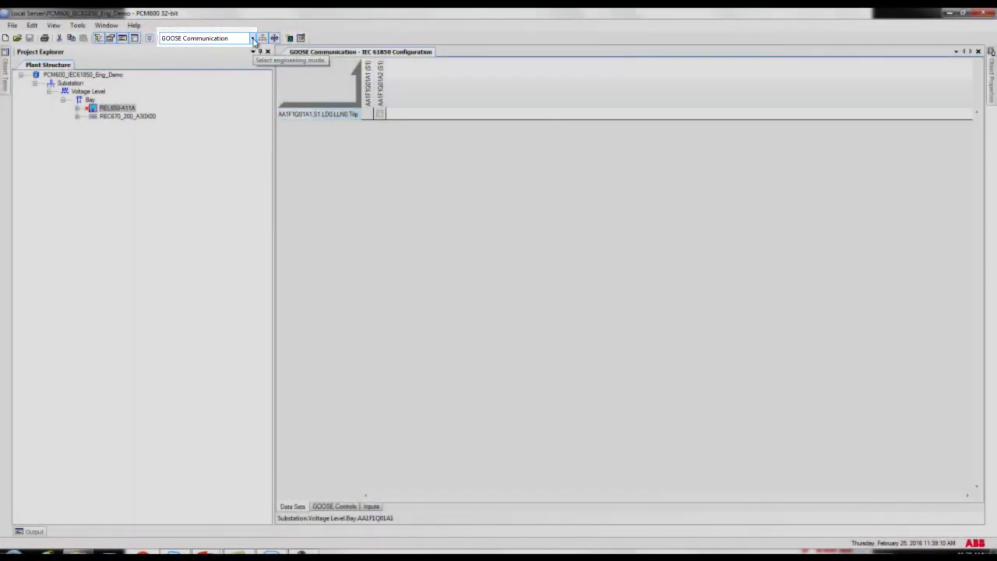
left_click(252, 39)
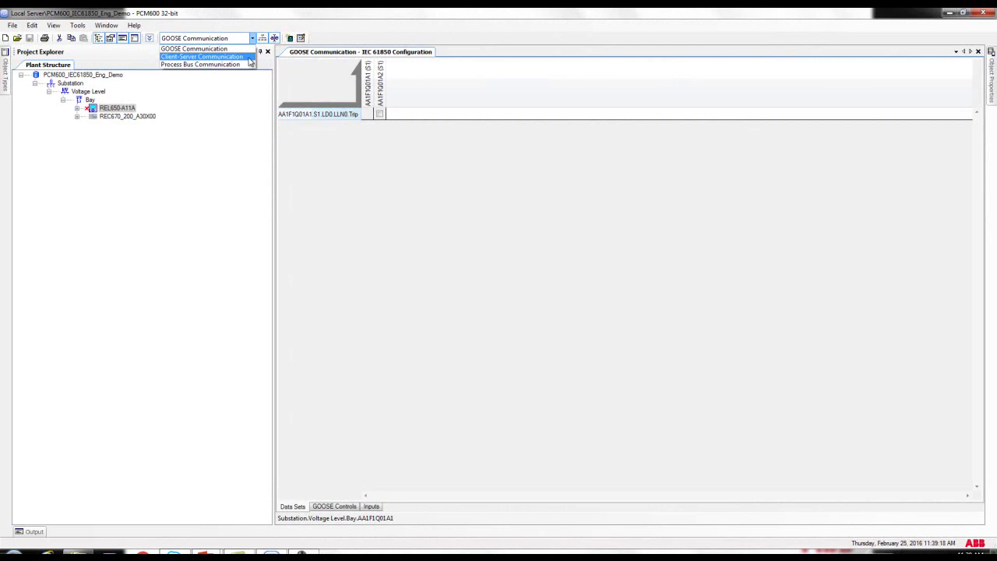
left_click(250, 57)
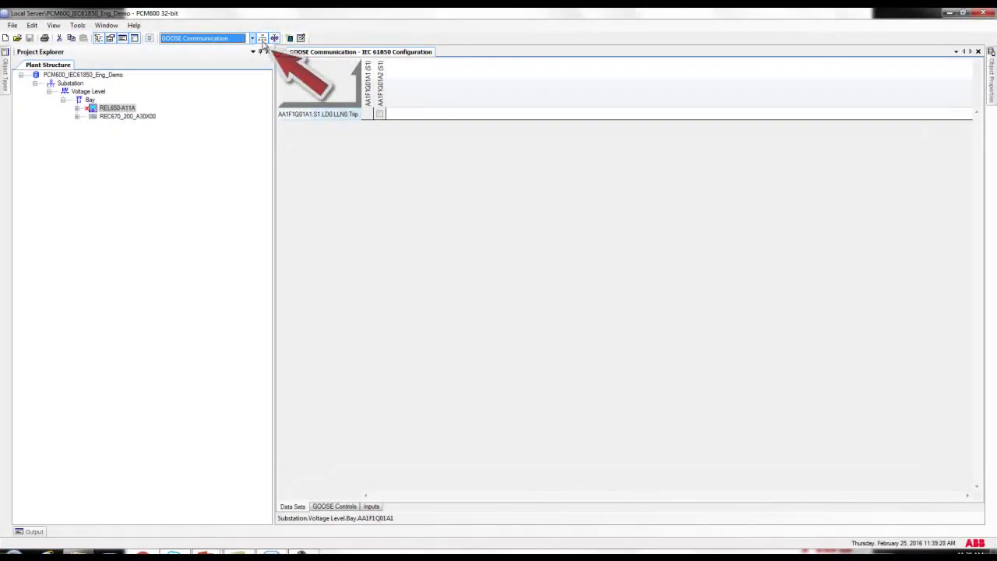
left_click(262, 39)
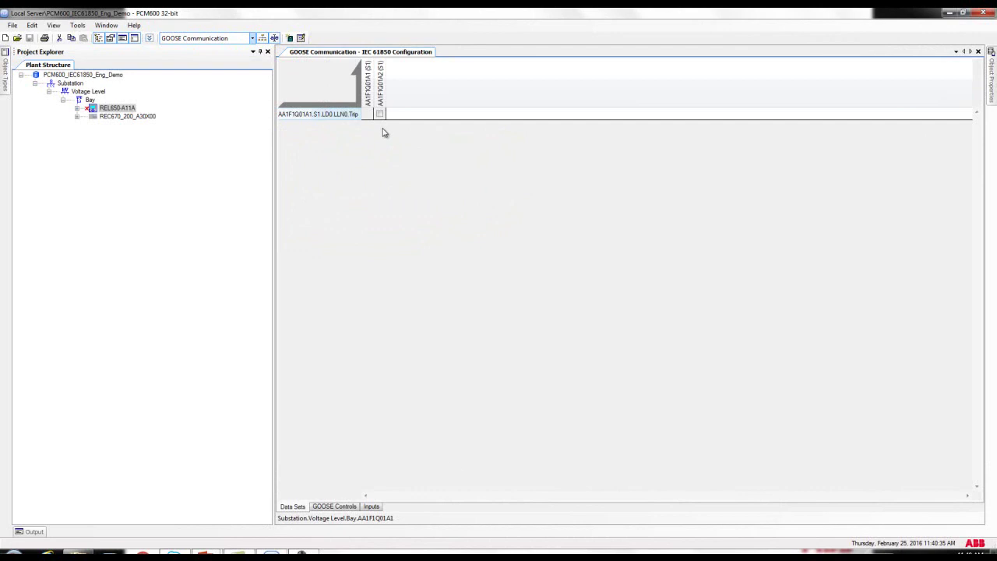
Step: Create a new GOOSE data set named DS_Demo under LD0, LLN0 of AA1F1Q01A1
left_click(341, 506)
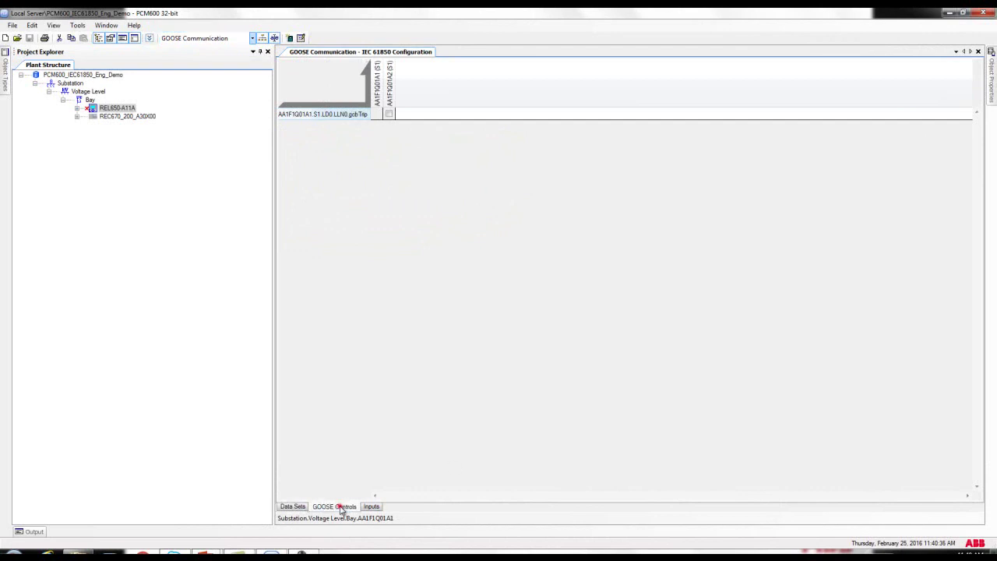
left_click(295, 507)
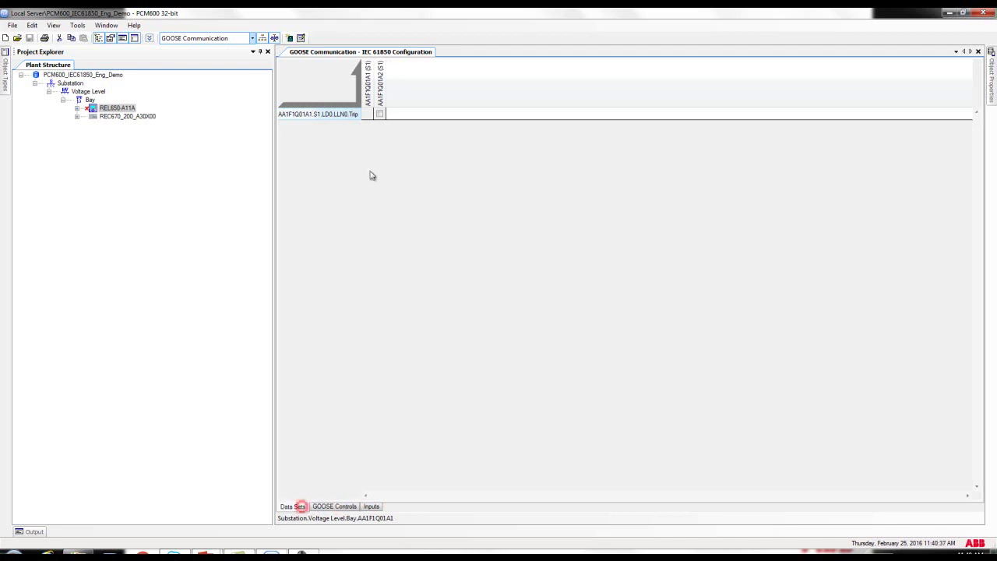
right_click(324, 149)
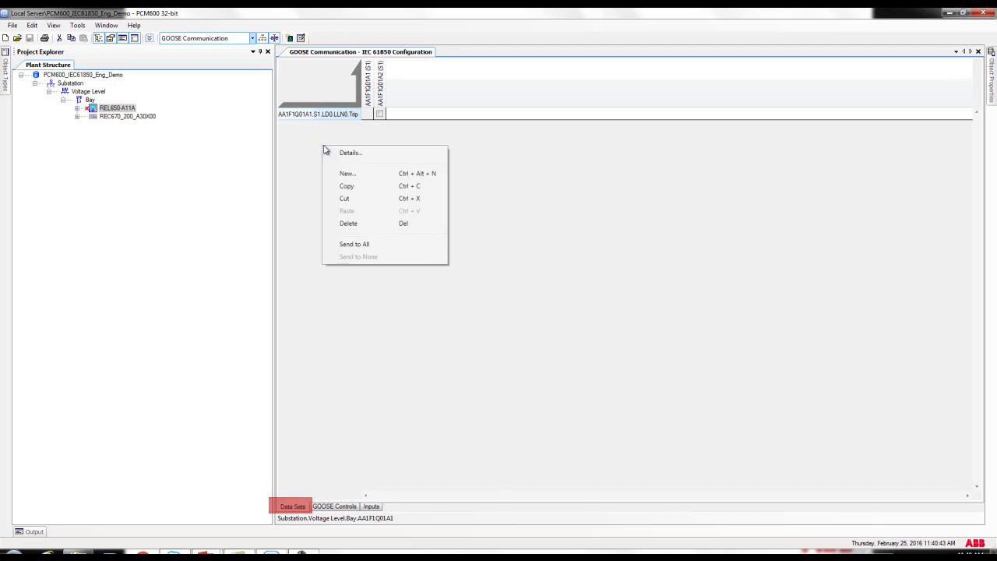
left_click(346, 174)
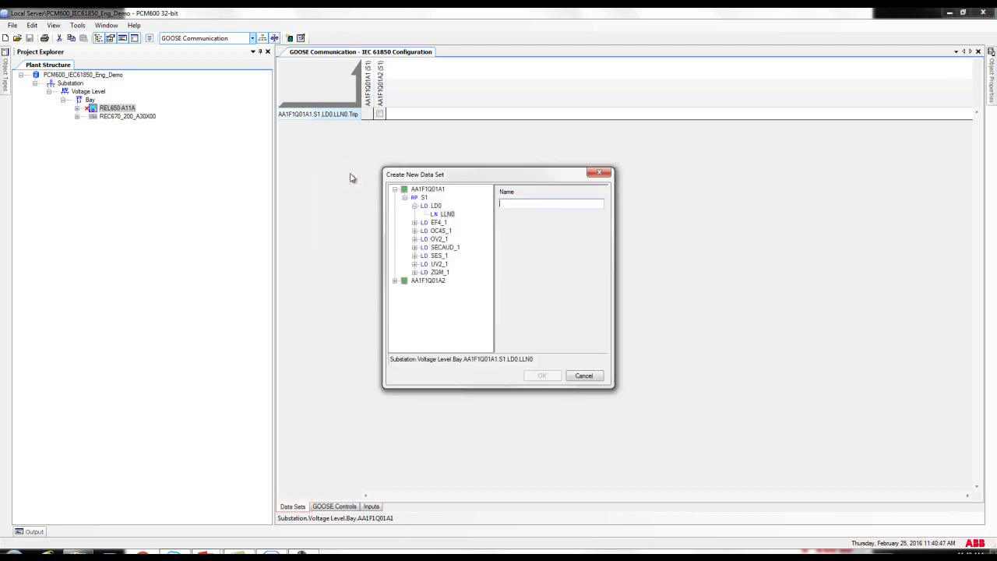
type("DS_Demo")
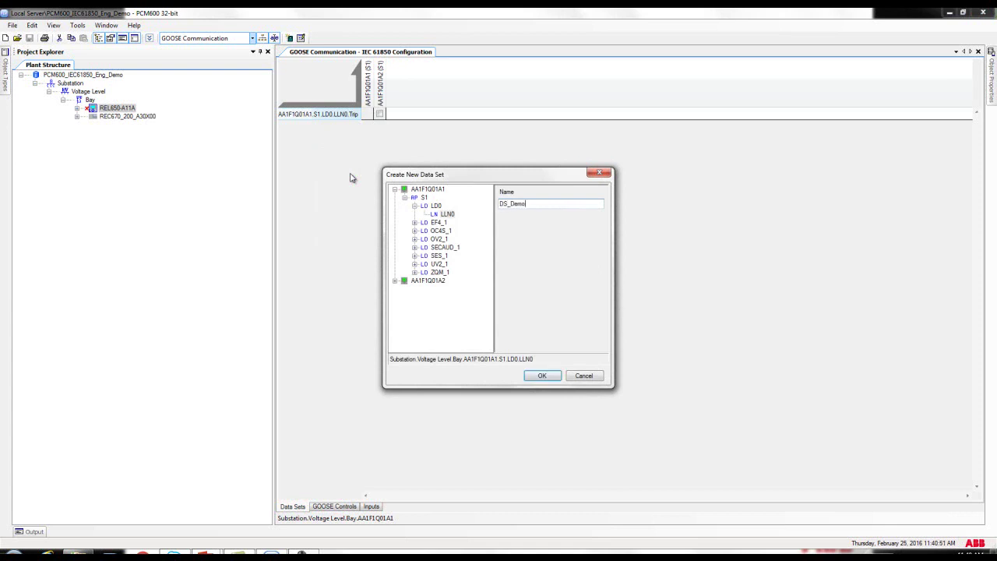
left_click(545, 380)
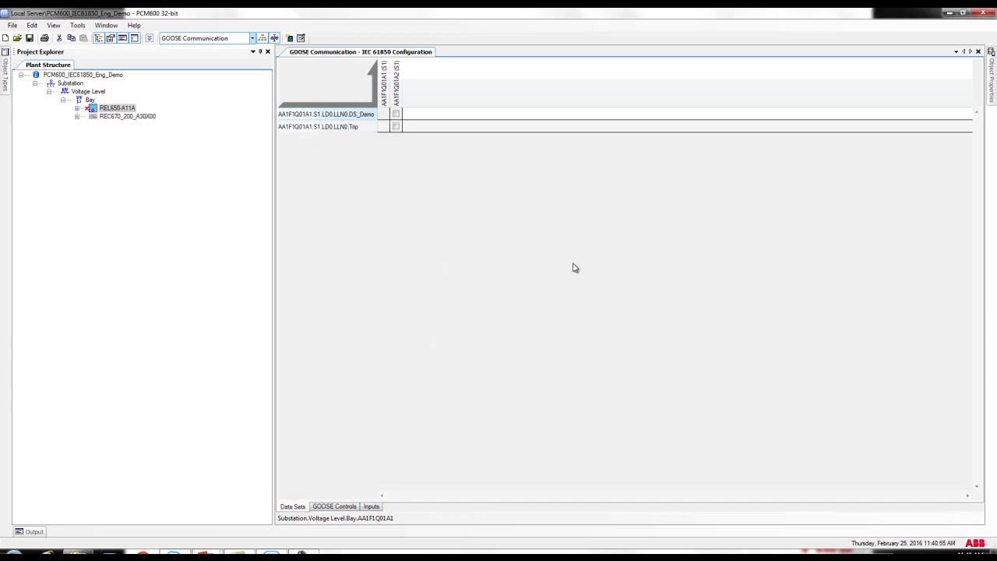
Step: Add the general (ST) attribute of the Op data object in LD0, SPTPTRC1 to the DS_Demo data set
double_click(349, 114)
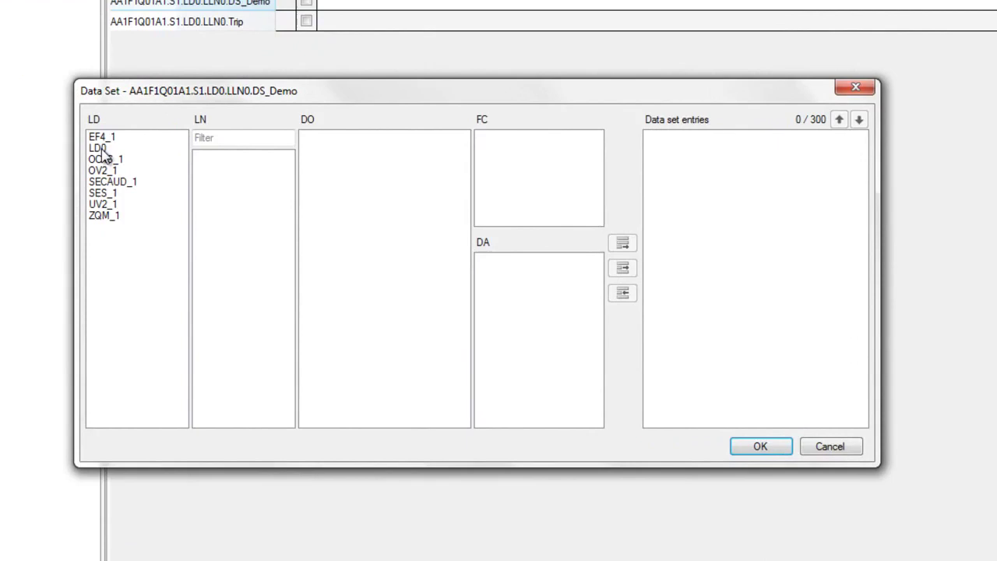
left_click(99, 149)
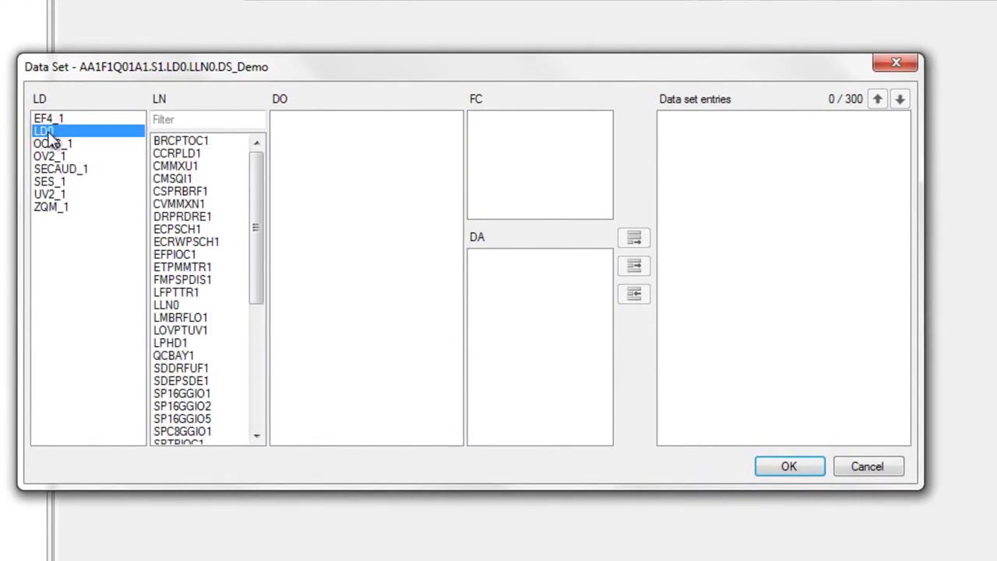
left_click_drag(257, 192, 261, 236)
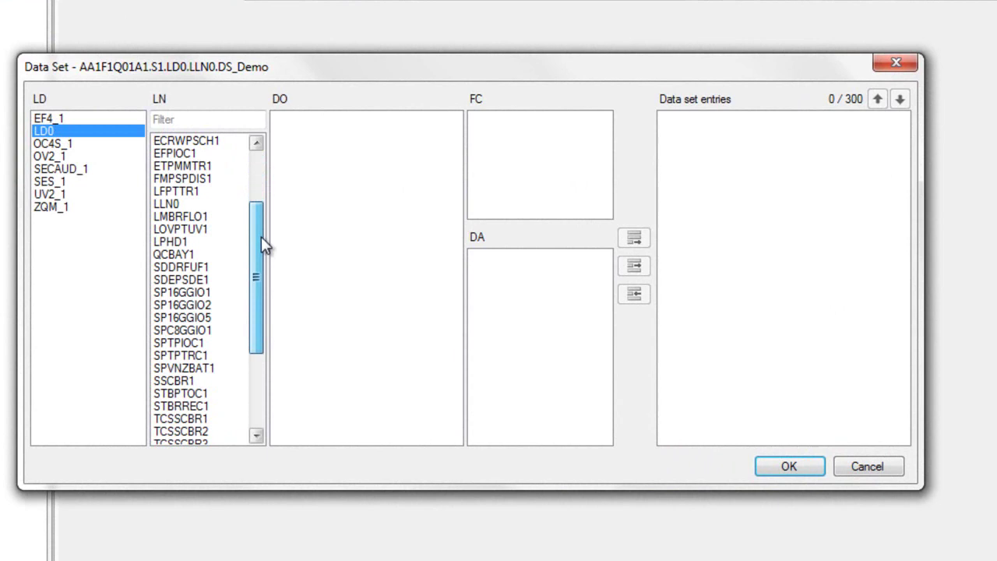
left_click(190, 358)
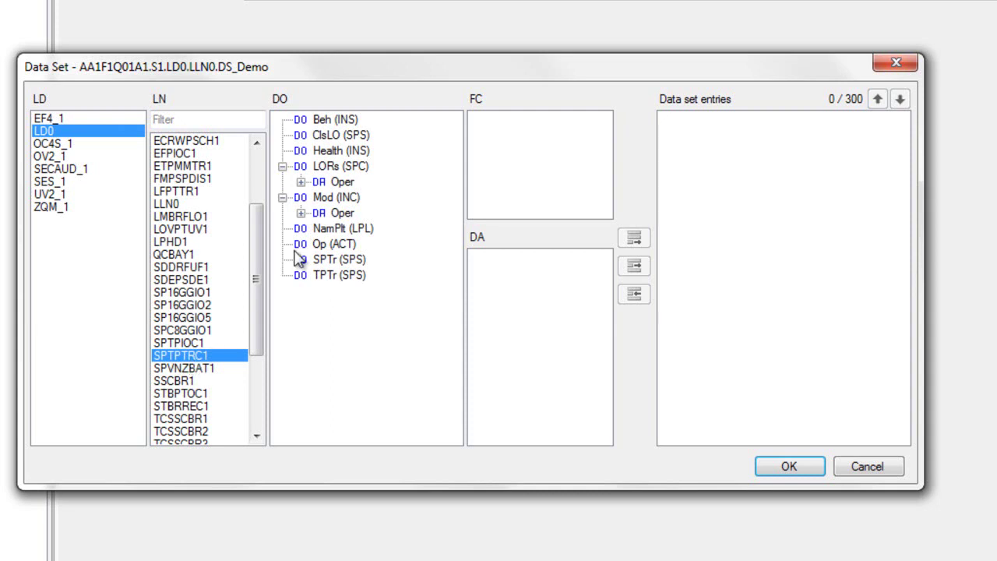
left_click(323, 244)
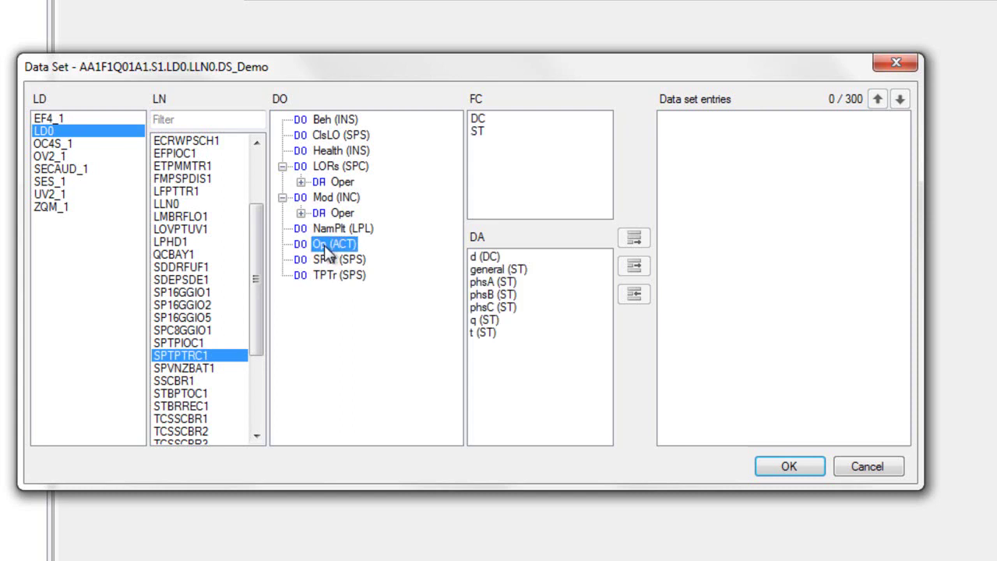
left_click(479, 133)
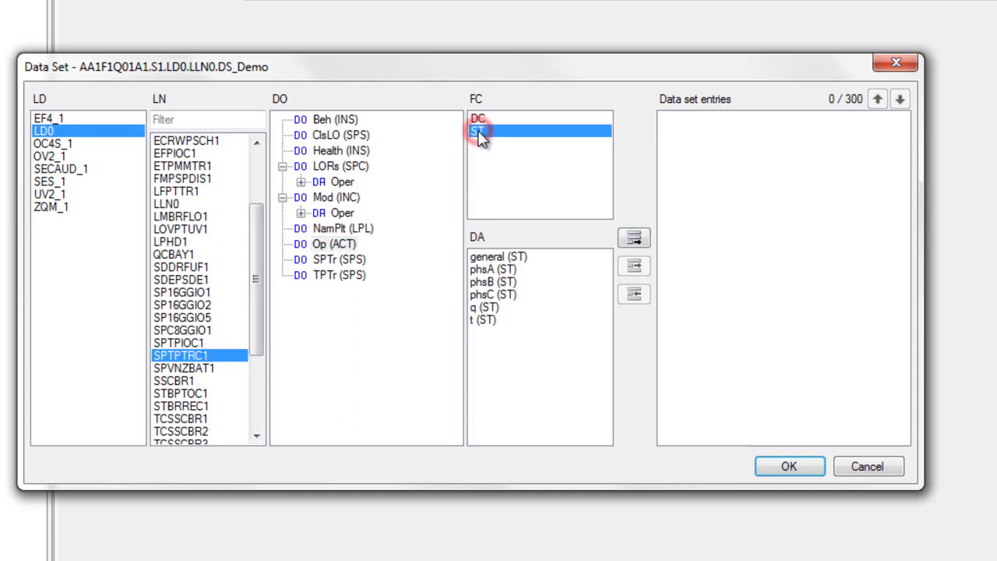
left_click(519, 259)
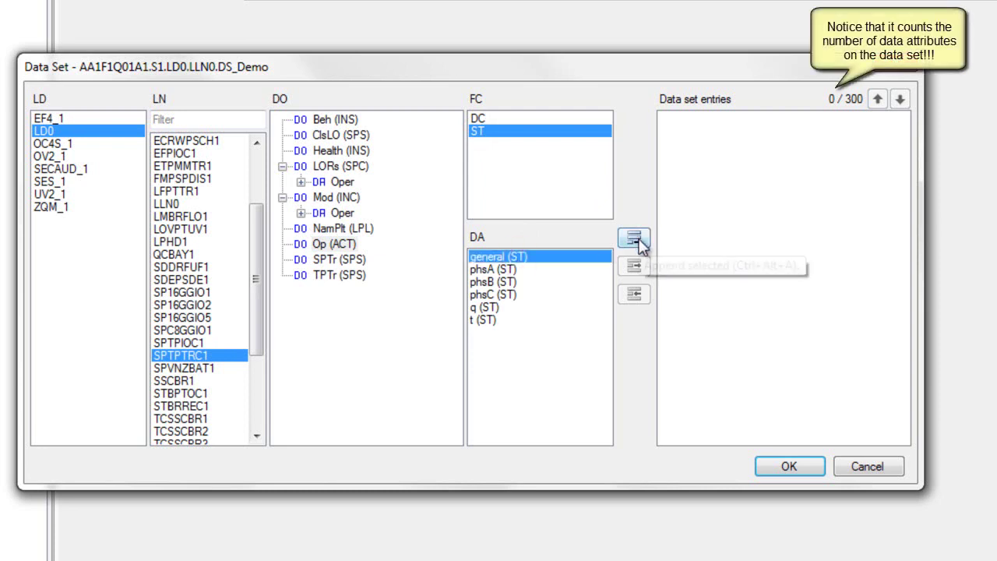
left_click(635, 239)
Step: Append the phsA, phsB, phsC and q status attributes of SPTPTRC1.Op to DS_Demo and accept the data set entries
left_click(494, 269)
left_click(635, 242)
left_click(498, 282)
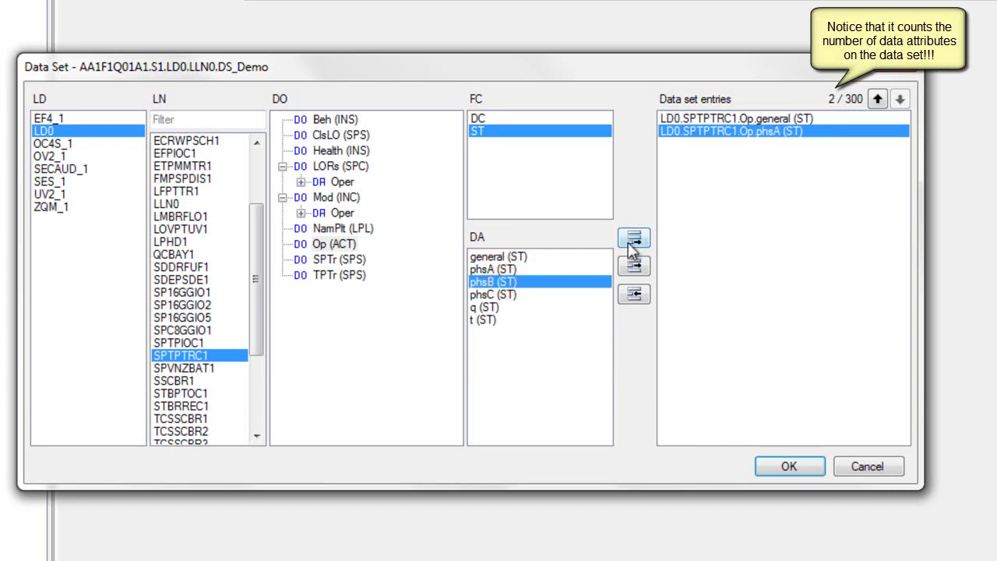
left_click(635, 242)
left_click(507, 295)
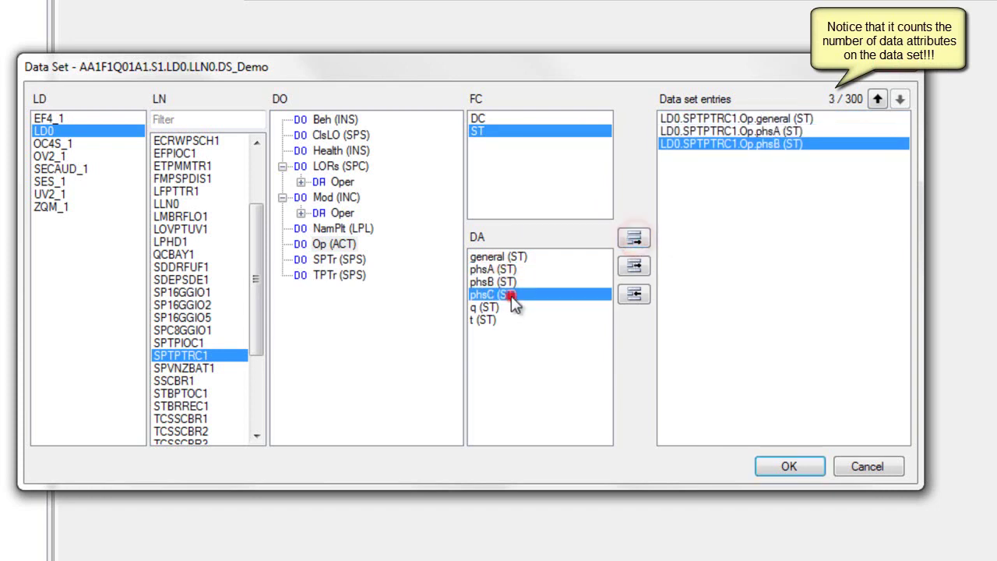
left_click(635, 241)
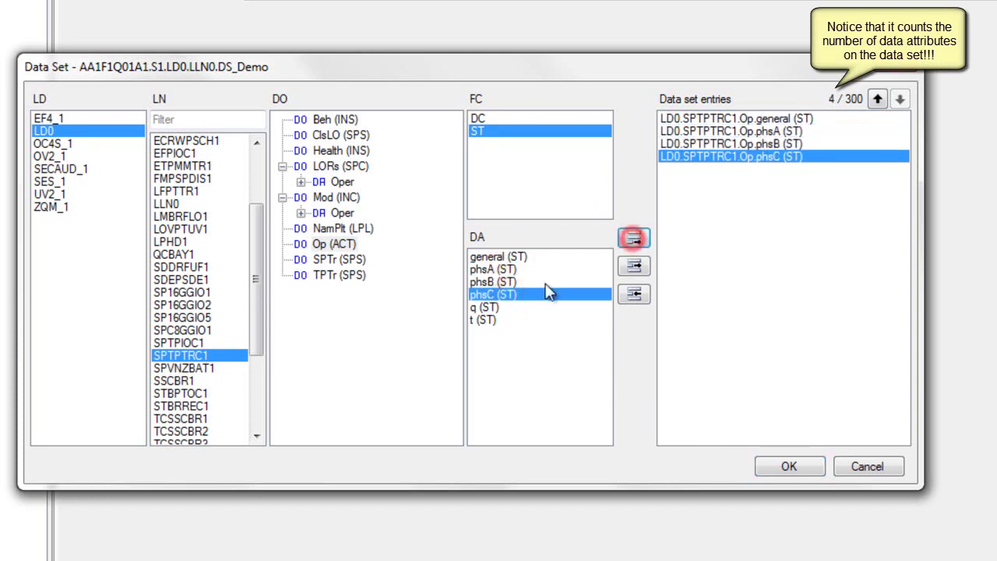
left_click(486, 308)
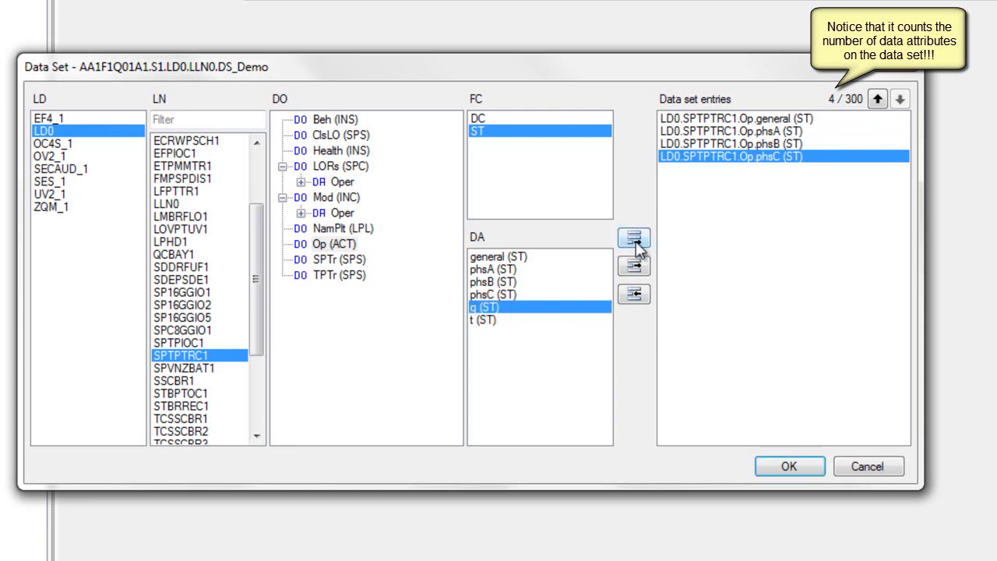
left_click(634, 238)
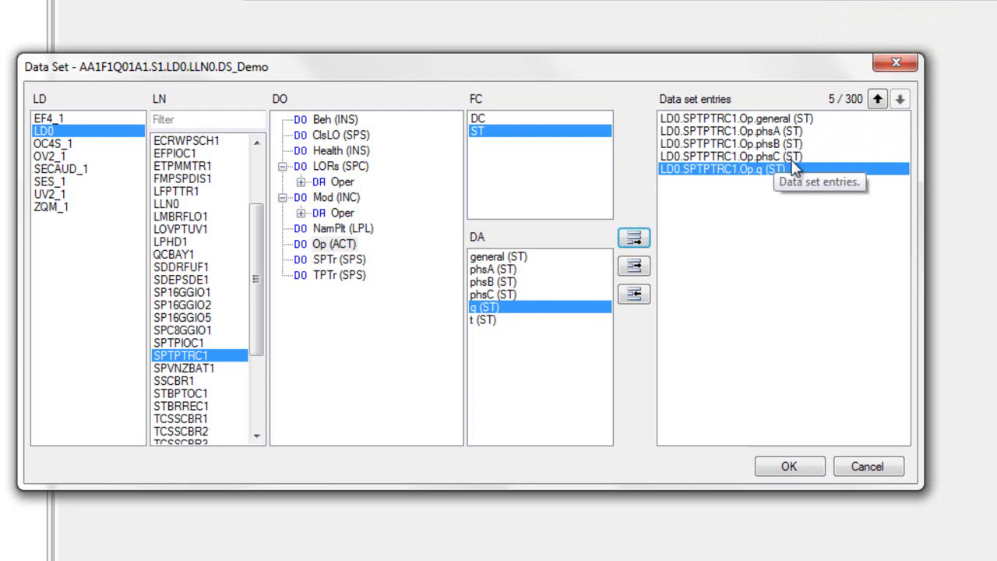
left_click(789, 466)
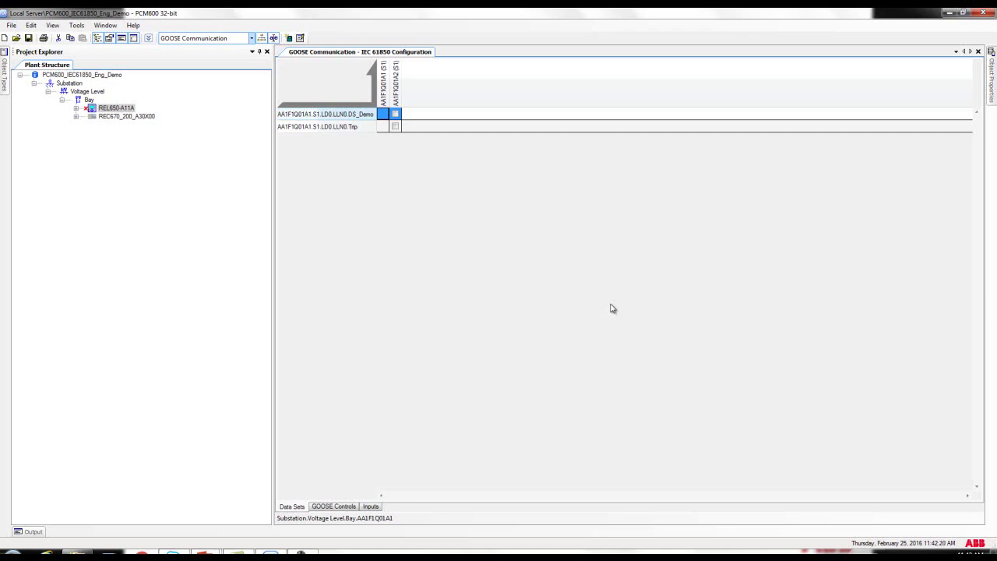
Step: Create a GOOSE control named GCB_Demo_650 under LD0, LLN0 of AA1F1Q01A1, with data set DS_Demo and Gse type GOOSE
left_click(351, 507)
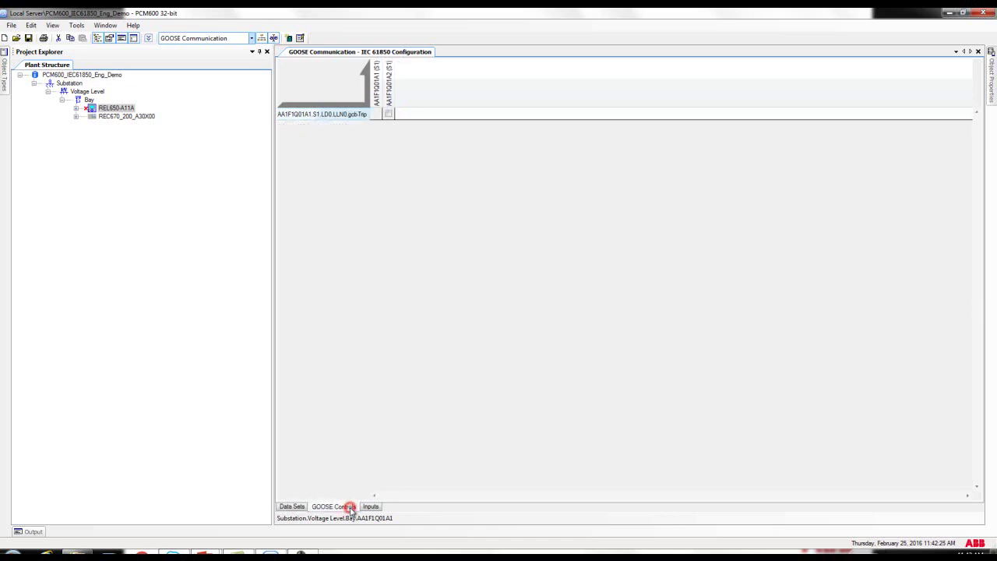
right_click(324, 164)
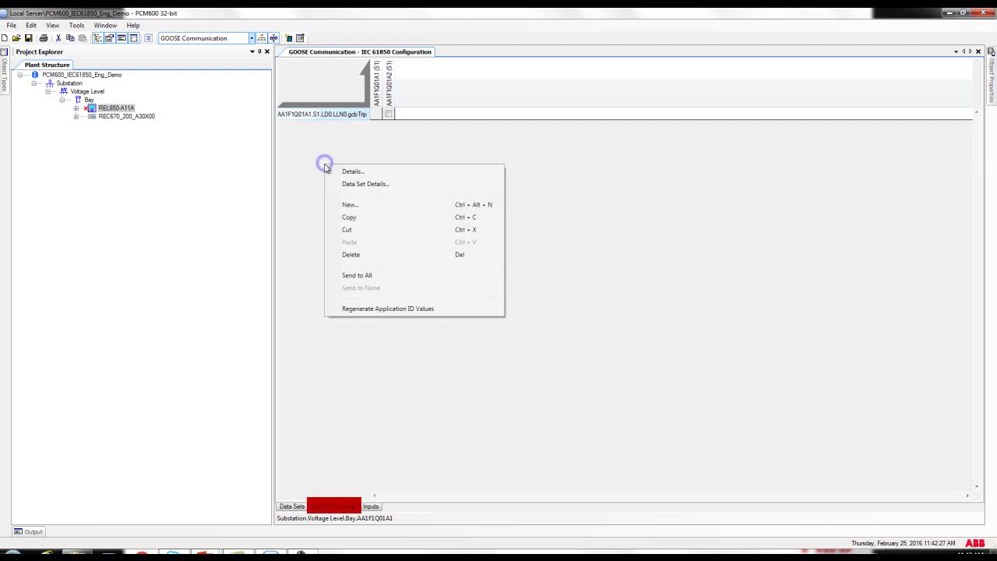
left_click(342, 208)
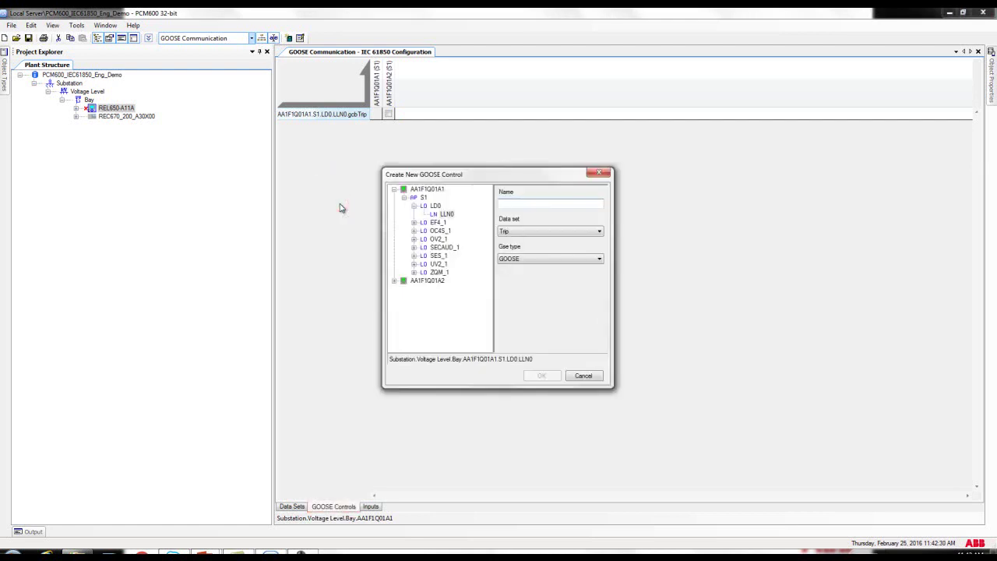
type("GC")
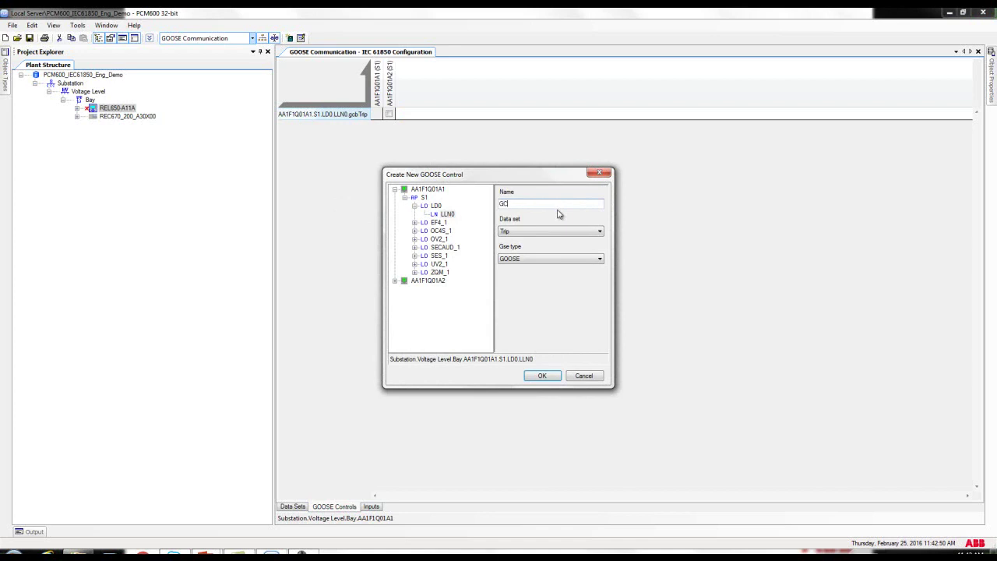
type("B_Demo_650")
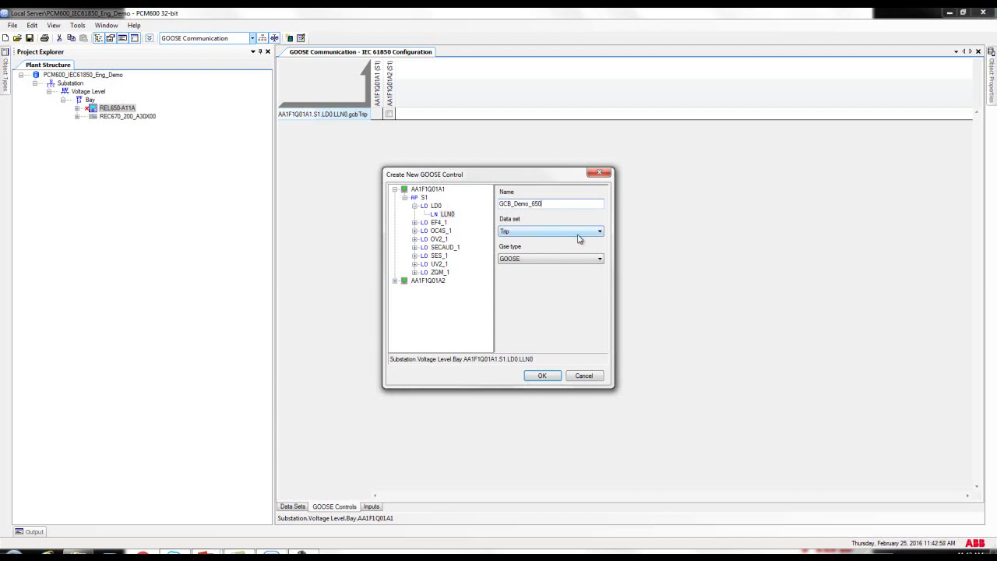
left_click(577, 232)
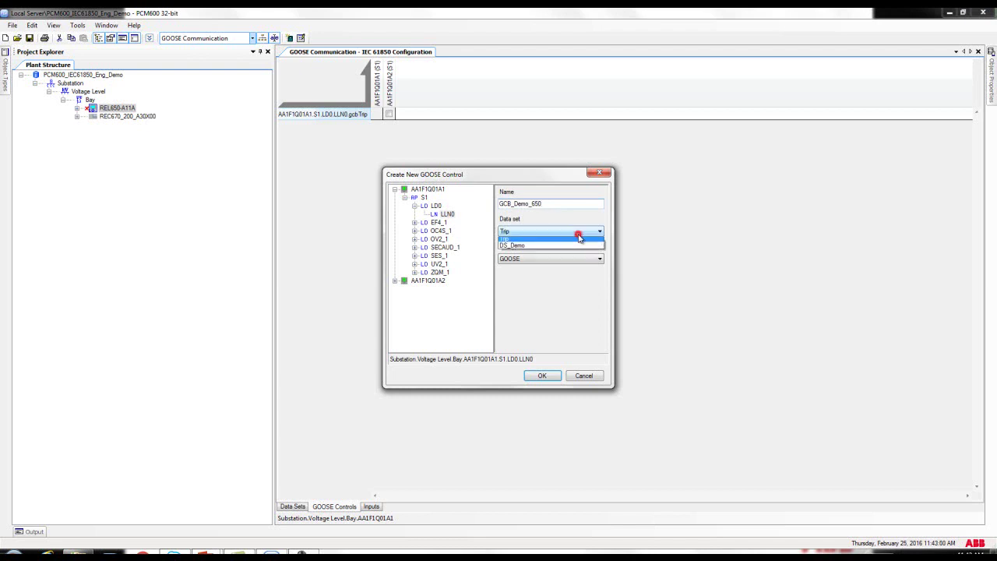
left_click(526, 249)
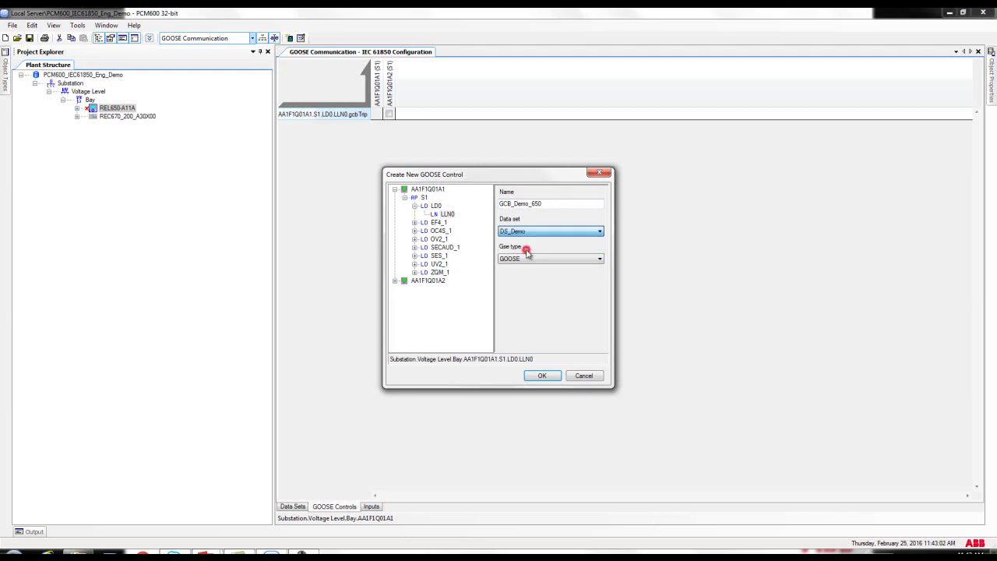
left_click(575, 262)
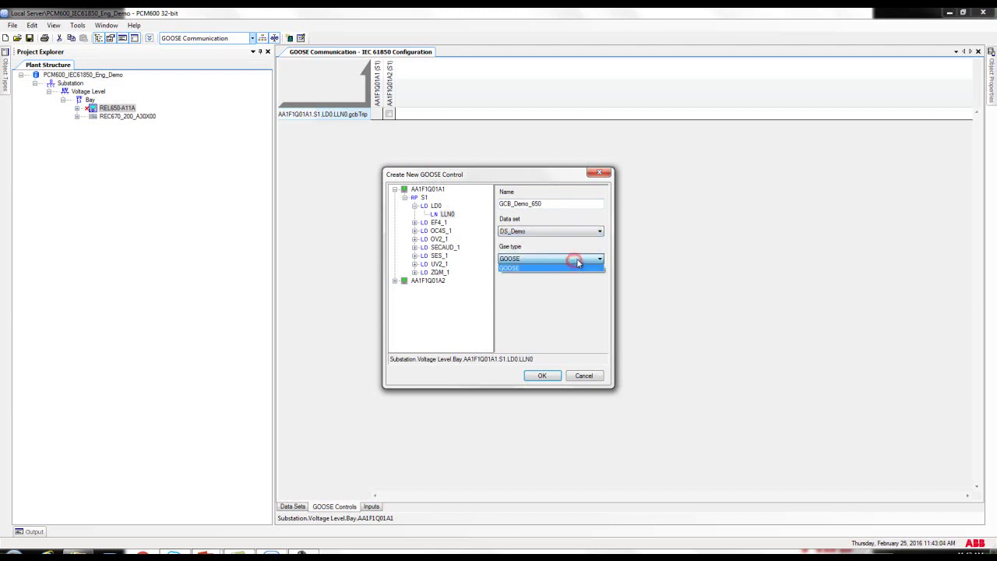
left_click(567, 279)
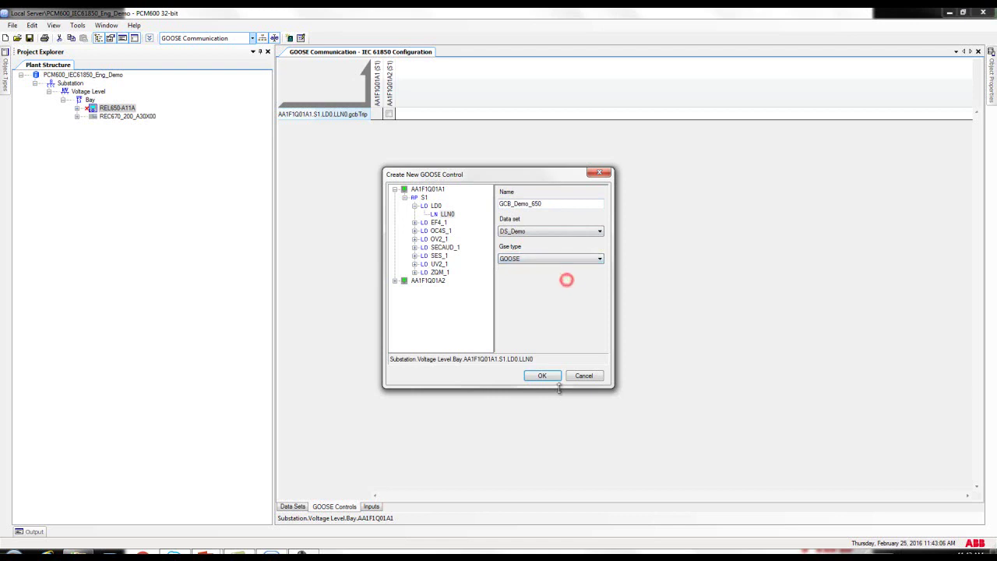
left_click(549, 377)
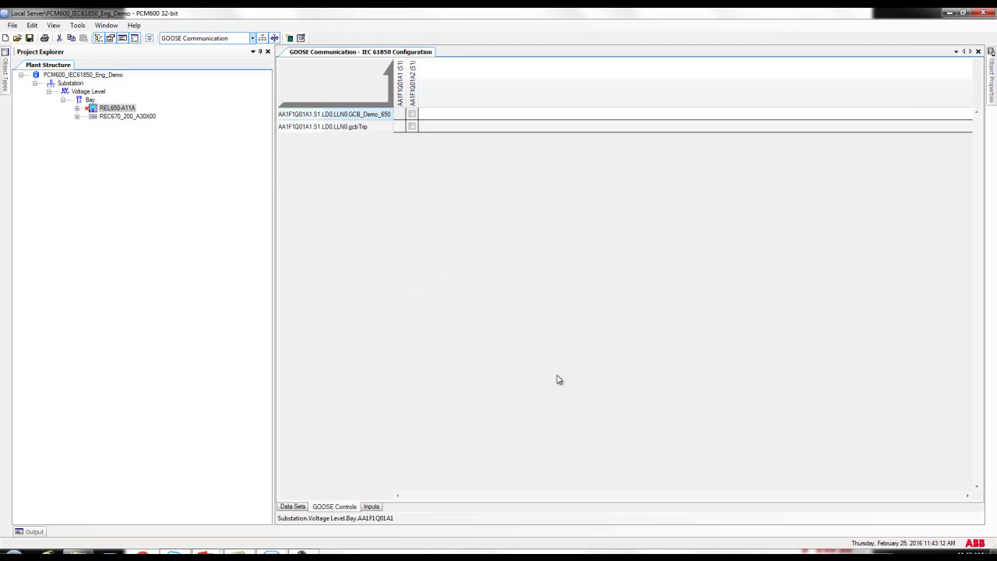
Step: Show the object properties of the GCB_Demo_650 GOOSE control and keep them permanently displayed
mouse_move(993, 86)
left_click(973, 52)
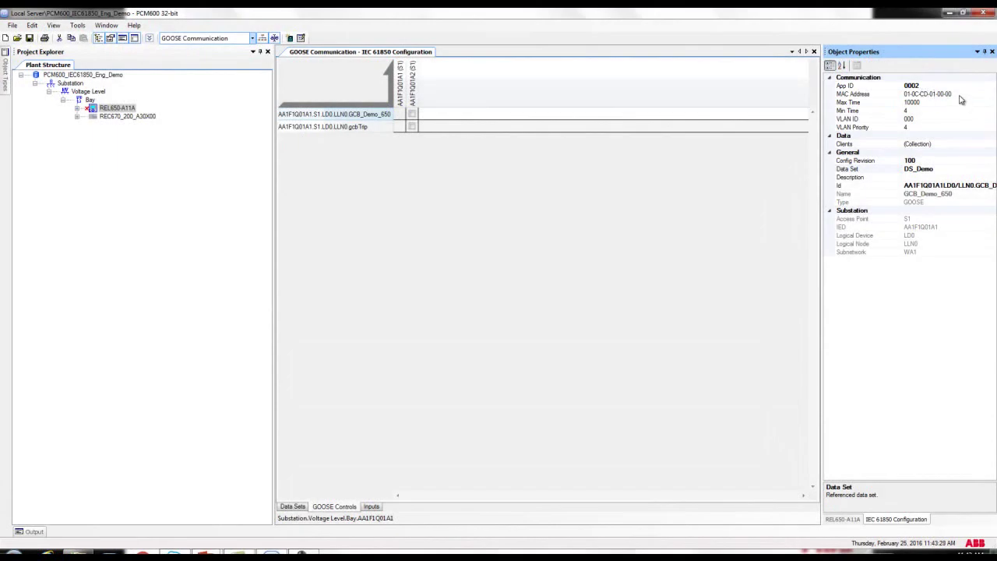
Step: Set the GCB_Demo_650 GOOSE control's MAC Address to 01-0C-CD-01-00-02 and its Max Time to 1000
left_click(964, 95)
key("BackSpace")
type("2")
left_click(929, 103)
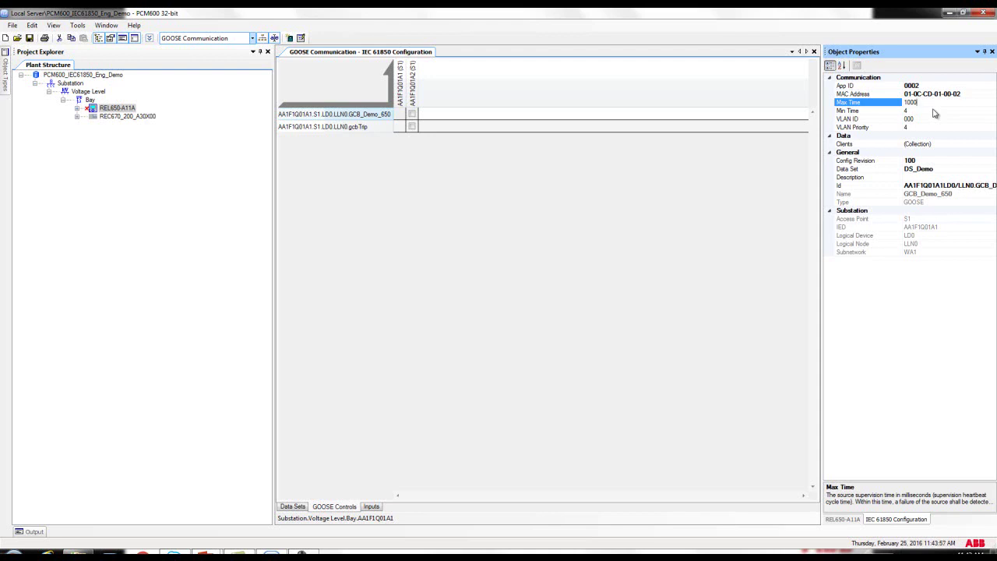
left_click(951, 161)
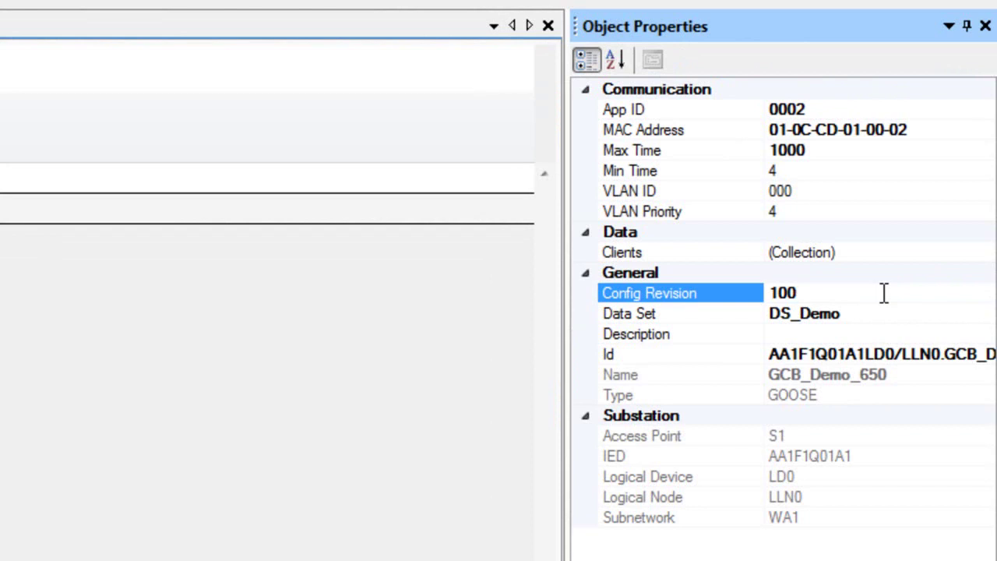
Step: Shorten the Id of the GCB_Demo_650 GOOSE control to GCB_Demo_650 and save the project
left_click(863, 352)
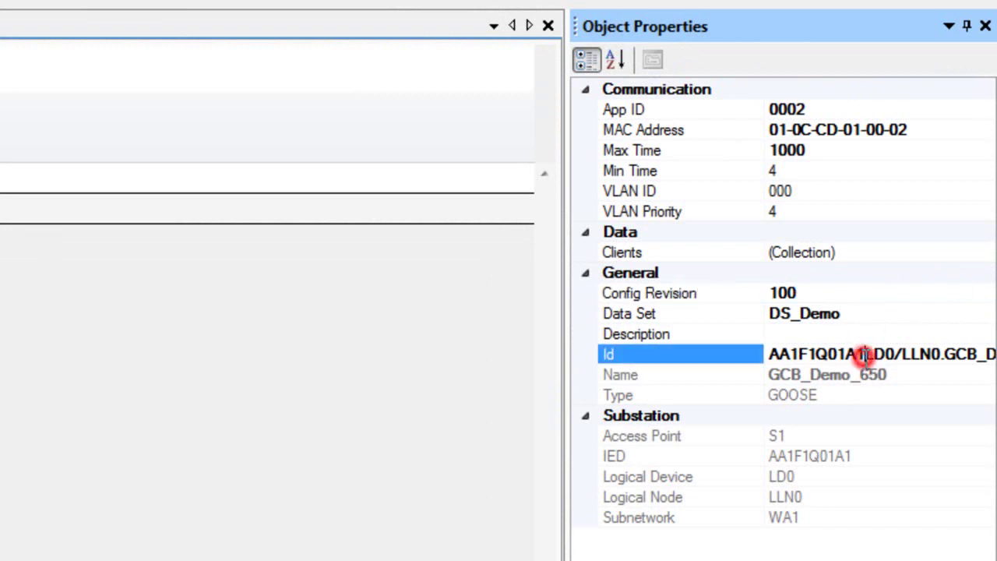
key("End")
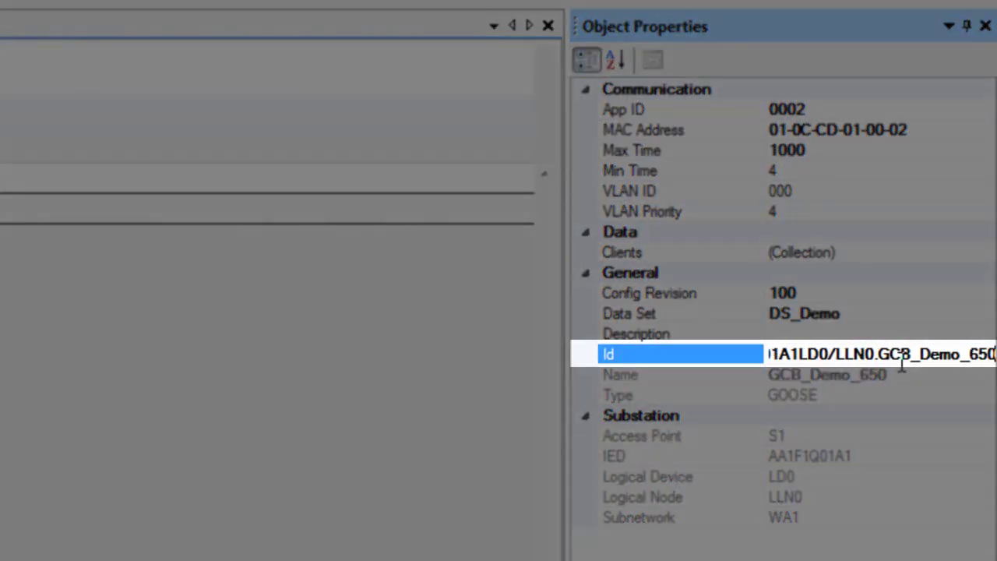
key("Home")
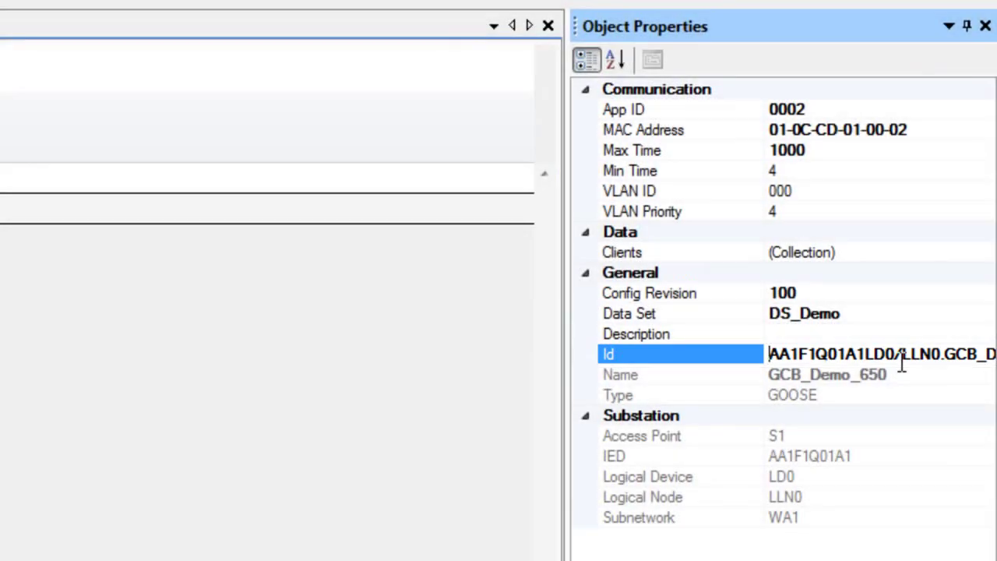
key("shift+Right")
key("shift+Right")
key("shift+Right")
key("shift+Right")
key("shift+Right")
key("shift+Right")
key("shift+Right")
key("shift+Right")
key("shift+Right")
key("shift+Right")
key("shift+Right")
key("shift+Right")
key("shift+Right")
key("shift+Right")
key("shift+Right")
key("shift+Right")
key("shift+Right")
key("shift+Right")
key("shift+Right")
key("shift+Right")
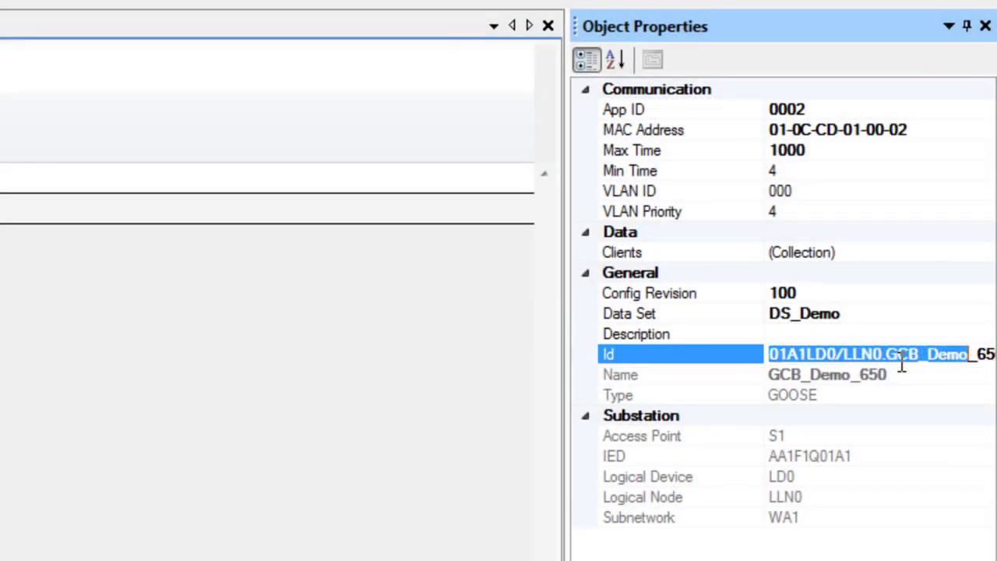
key("shift+Left")
key("shift+Left")
key("shift+Left")
key("shift+Left")
key("shift+Left")
key("shift+Left")
key("shift+Left")
key("shift+Left")
key("shift+Left")
key("shift+Left")
key("shift+Left")
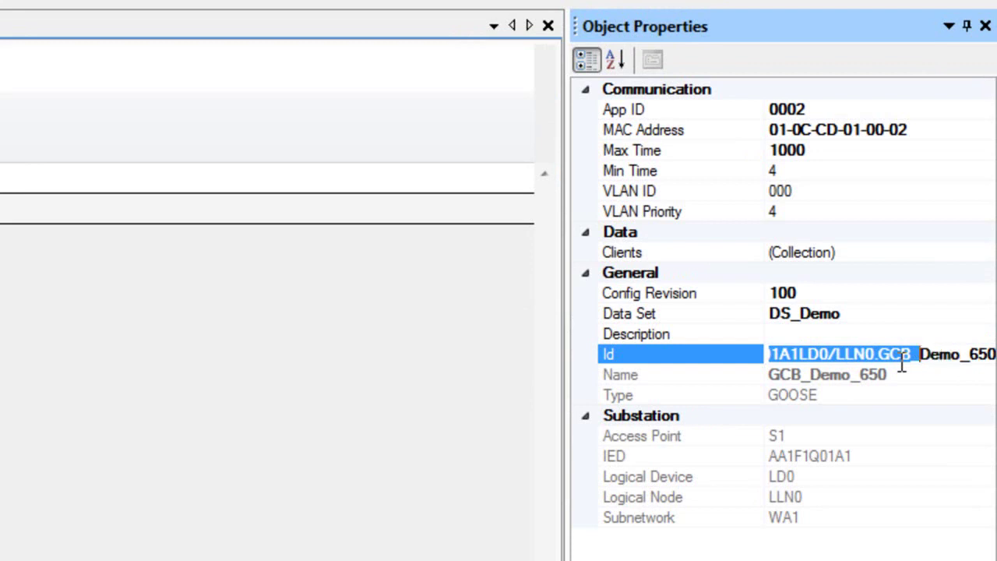
key("shift+Left")
key("Delete")
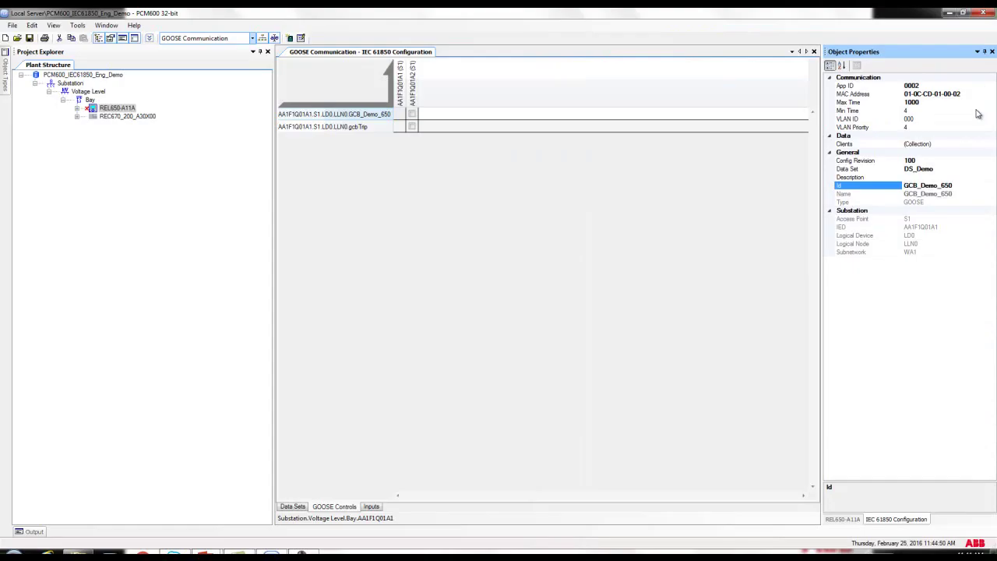
left_click(630, 165)
left_click(29, 38)
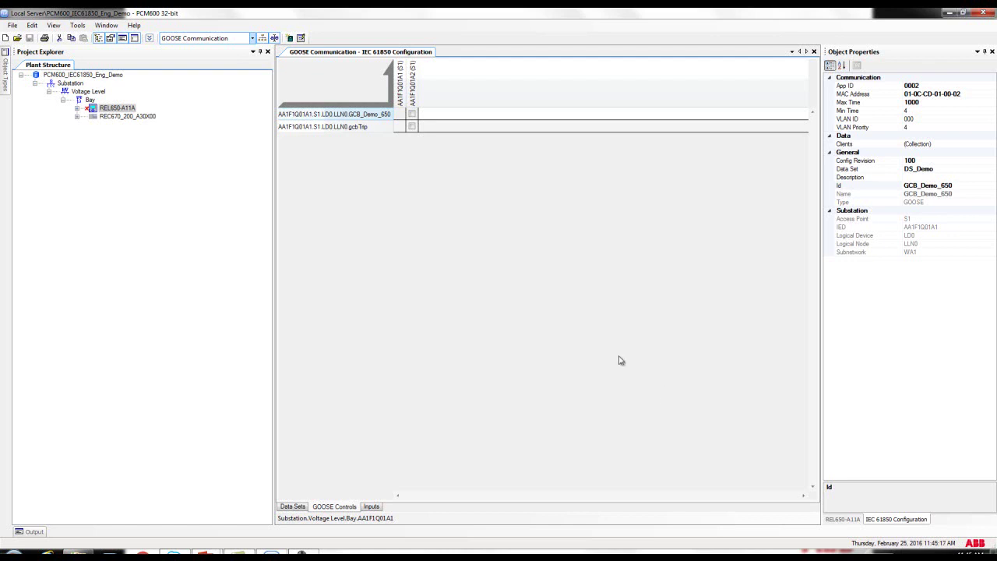
Step: Create a data set named DS_Demo under LD0, LLN0 of AA1F1Q01A2 for the REC670_200_A30X00 IED
left_click(97, 118)
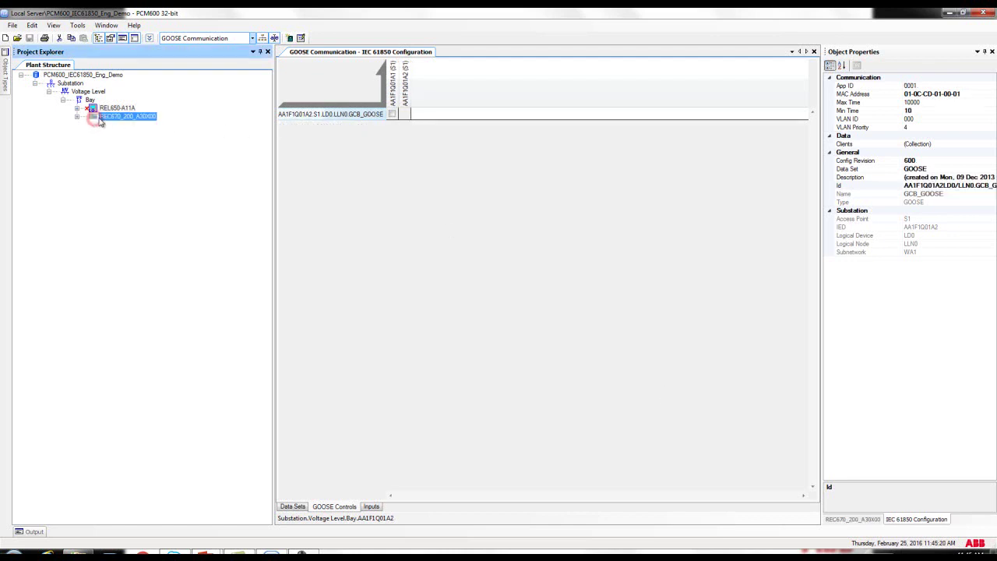
left_click(292, 507)
right_click(311, 164)
left_click(330, 189)
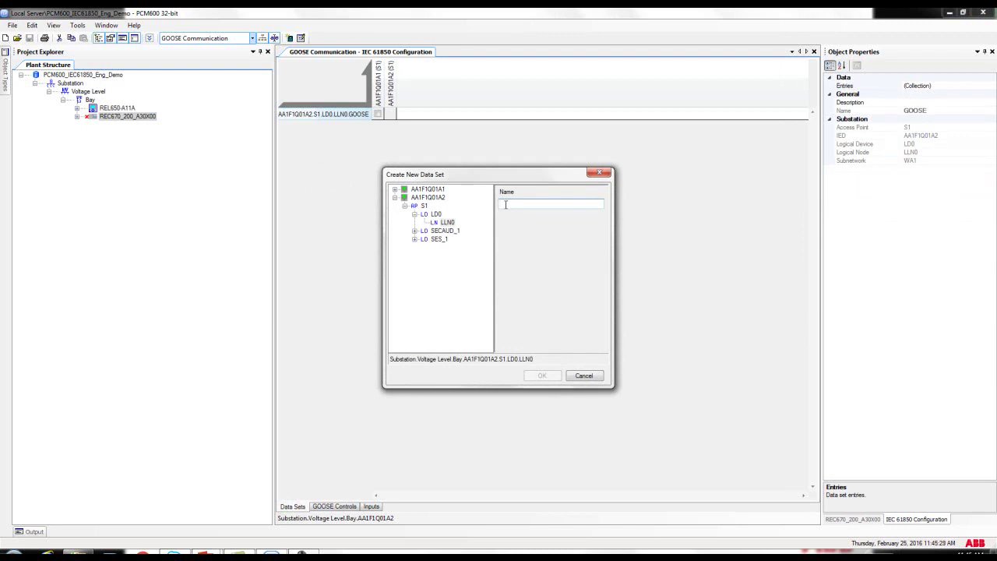
type("DS_Demo")
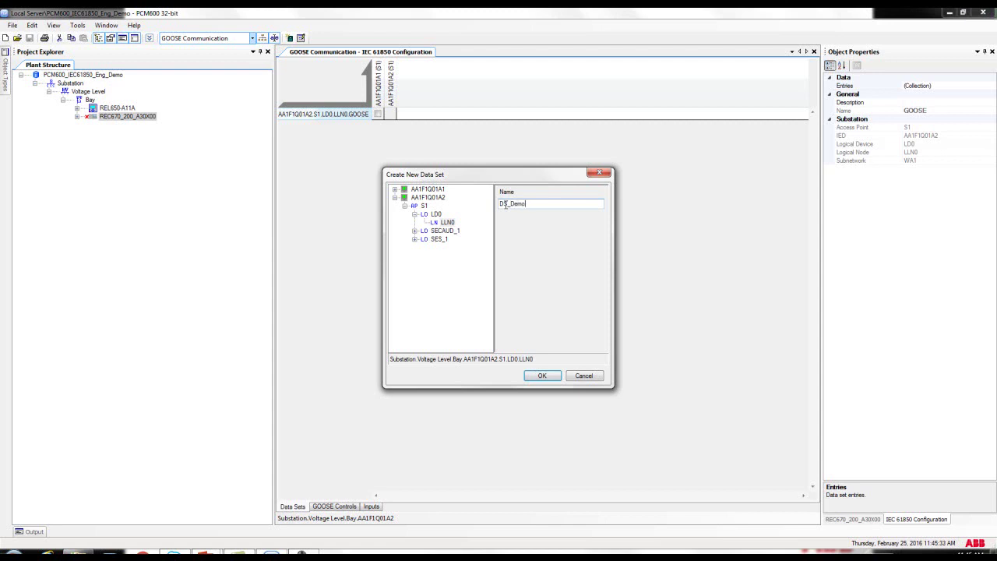
left_click(542, 376)
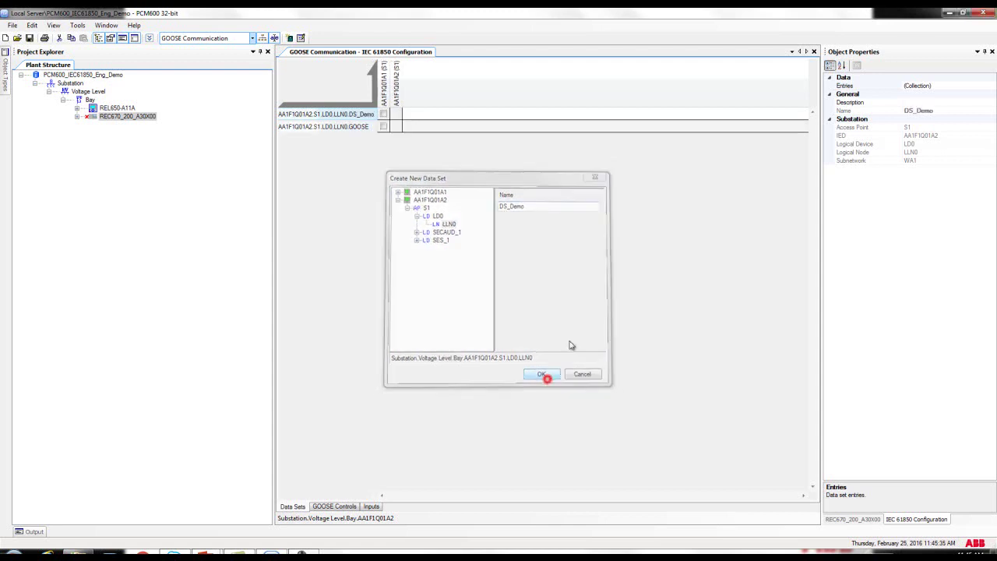
Step: Add the stVal and q status attributes of LD0, SCSWI1.Pos to AA1F1Q01A2's DS_Demo data set and accept the entries
double_click(350, 117)
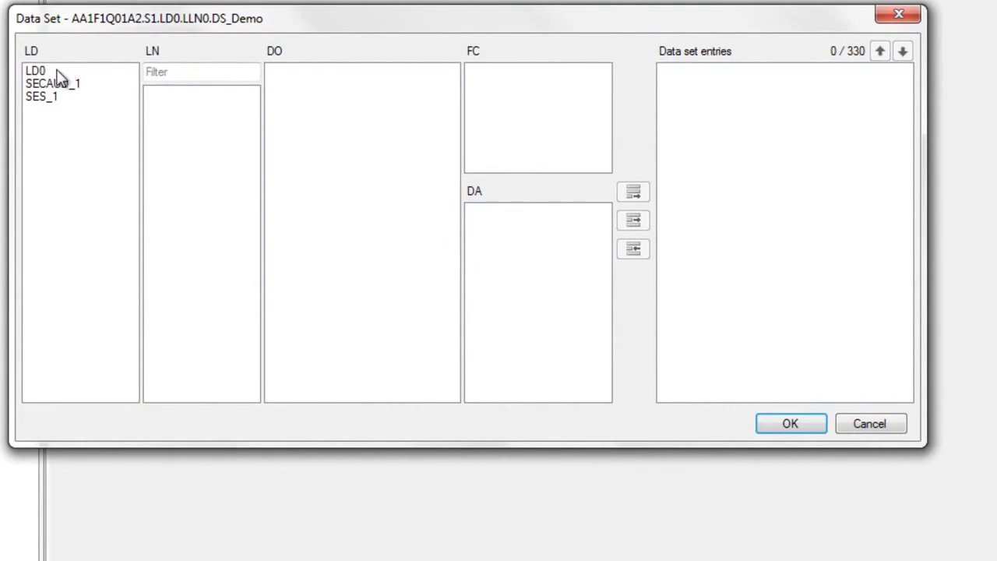
left_click(48, 74)
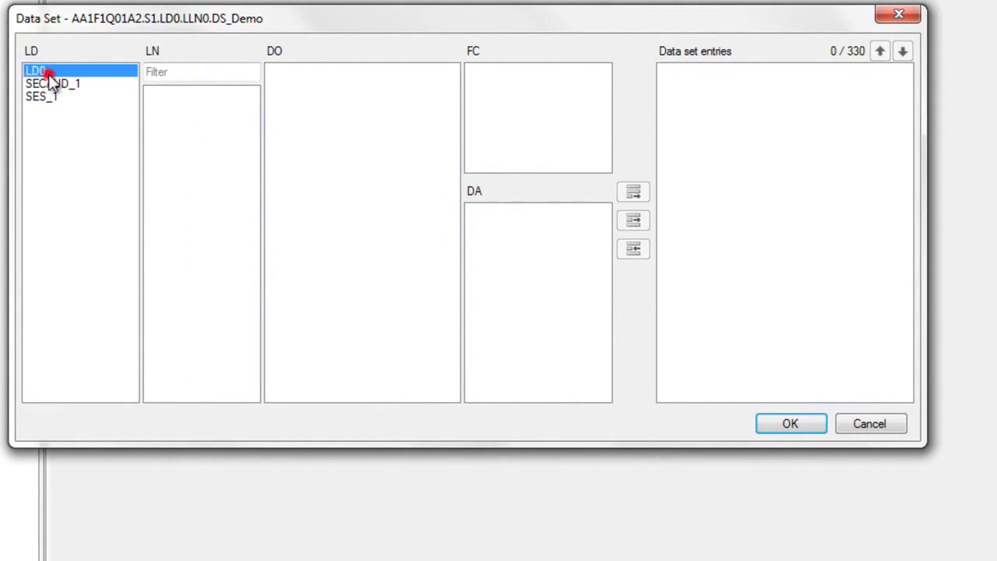
left_click_drag(257, 139, 242, 210)
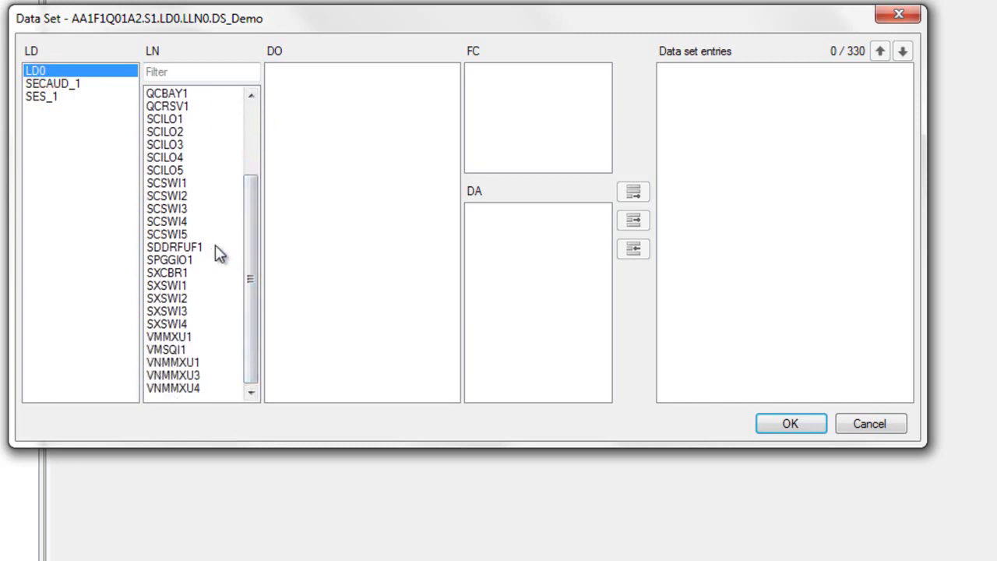
left_click(180, 183)
left_click(332, 214)
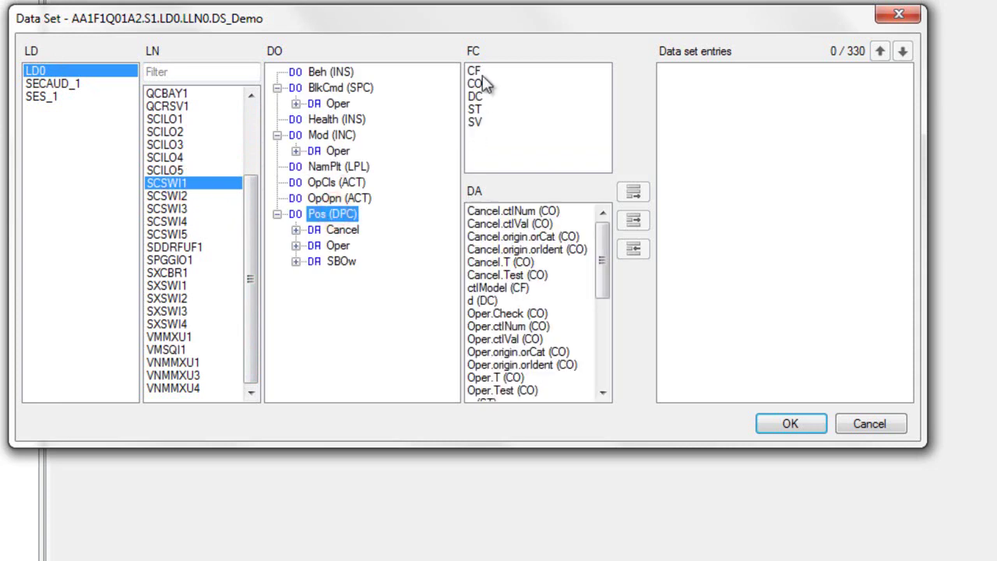
left_click(481, 110)
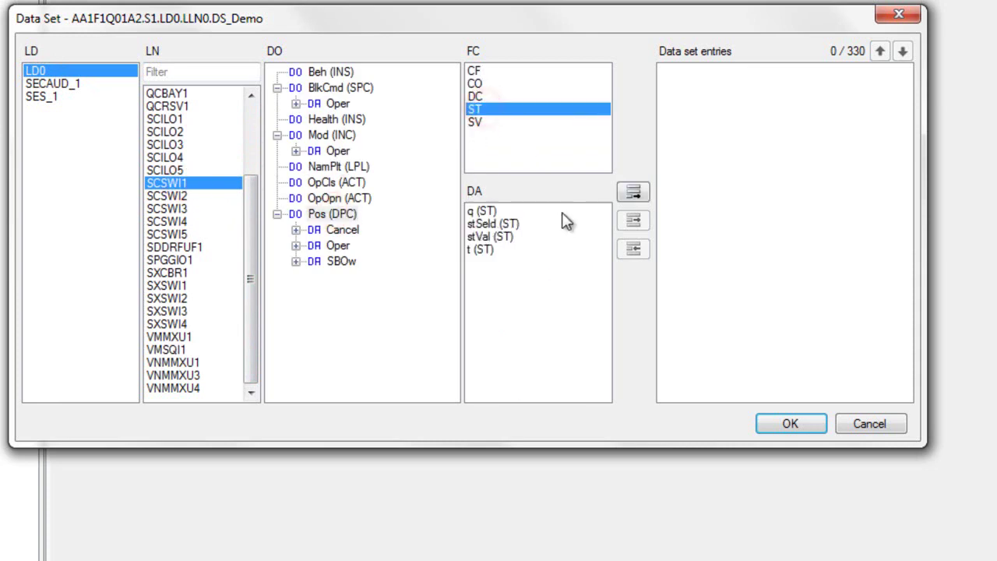
left_click(503, 240)
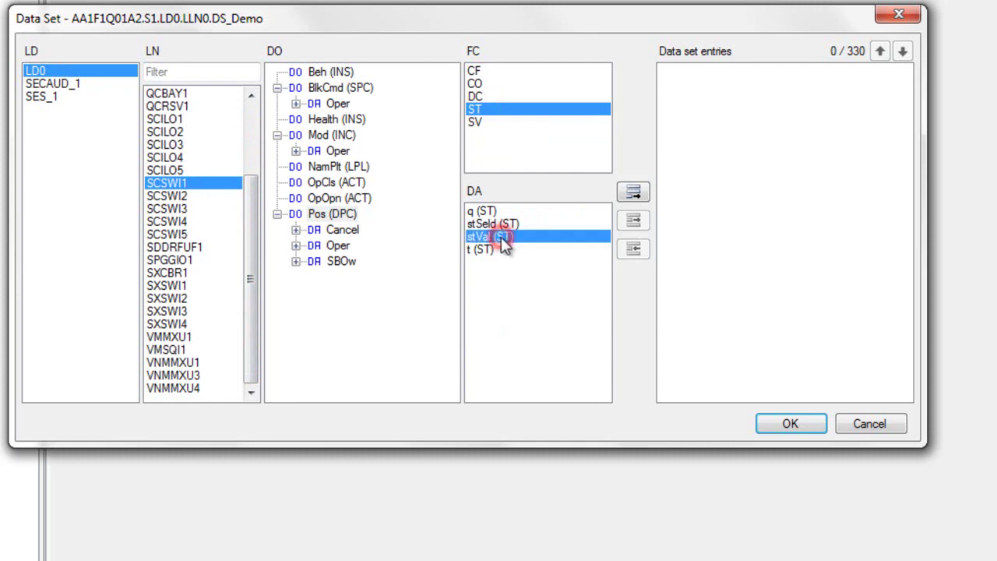
left_click(634, 192)
left_click(487, 212)
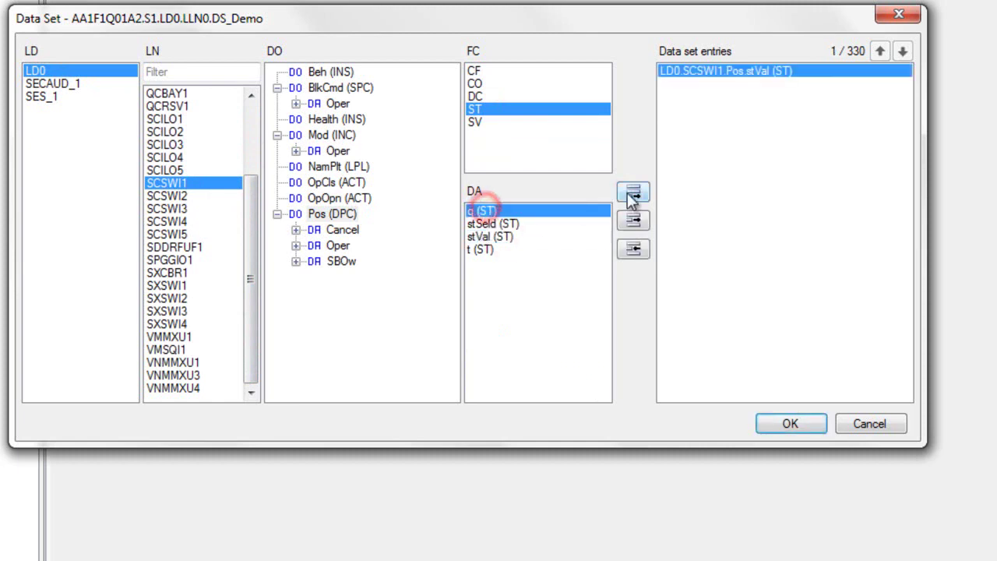
left_click(634, 192)
left_click(802, 429)
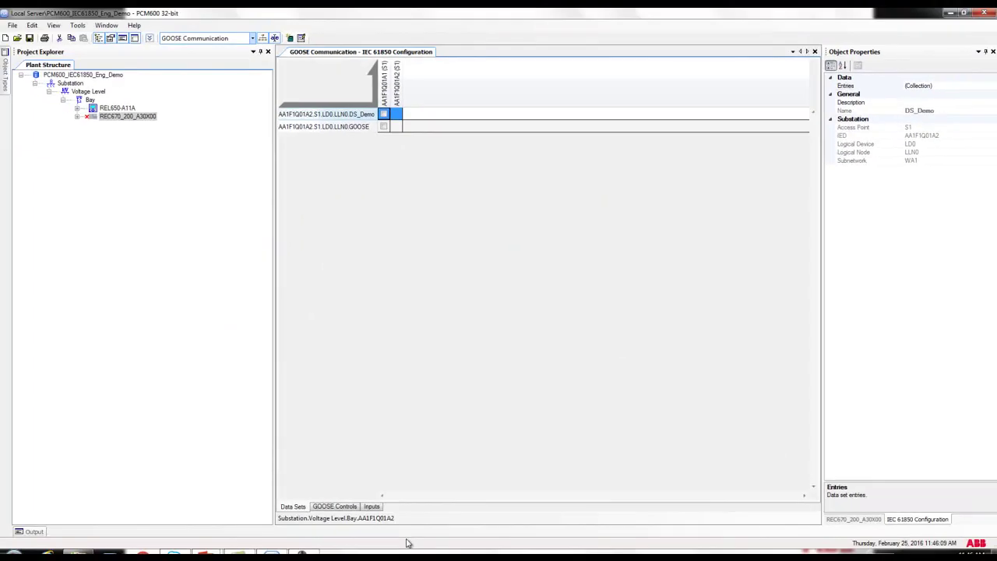
Step: Create a GOOSE control named GCB_Demo670 under LD0, LLN0 of AA1F1Q01A2, with data set DS_Demo and Gse type GOOSE
left_click(345, 510)
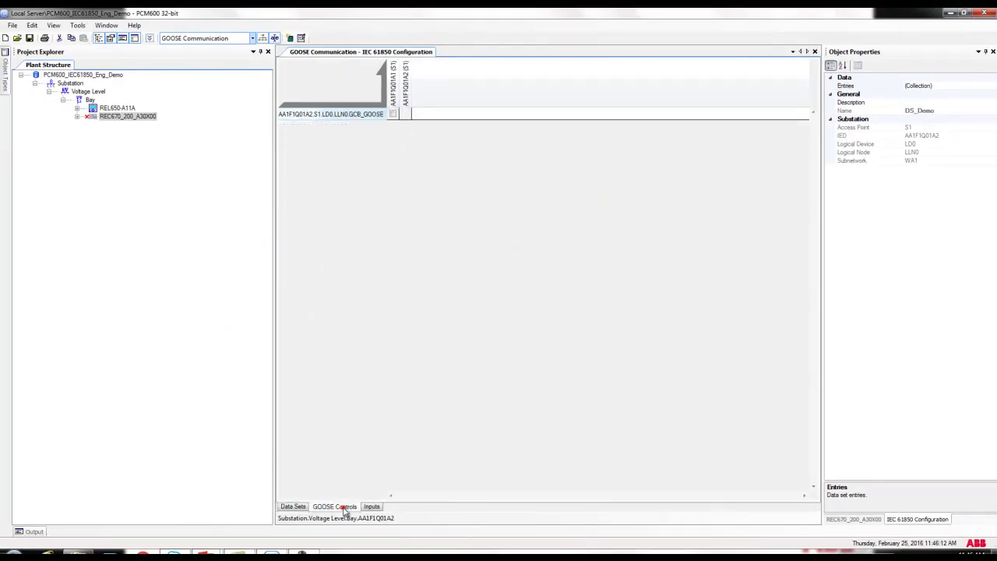
right_click(330, 172)
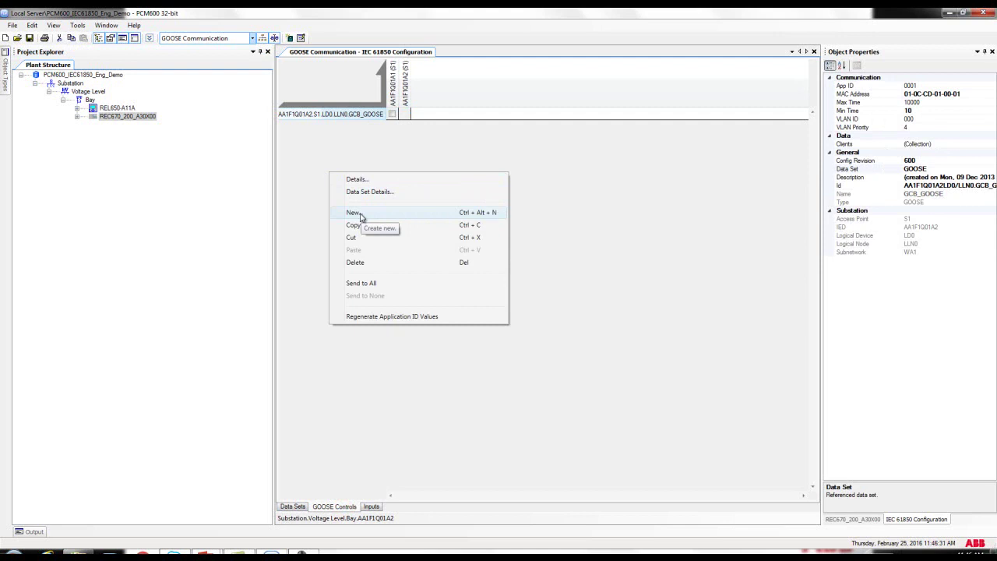
left_click(354, 212)
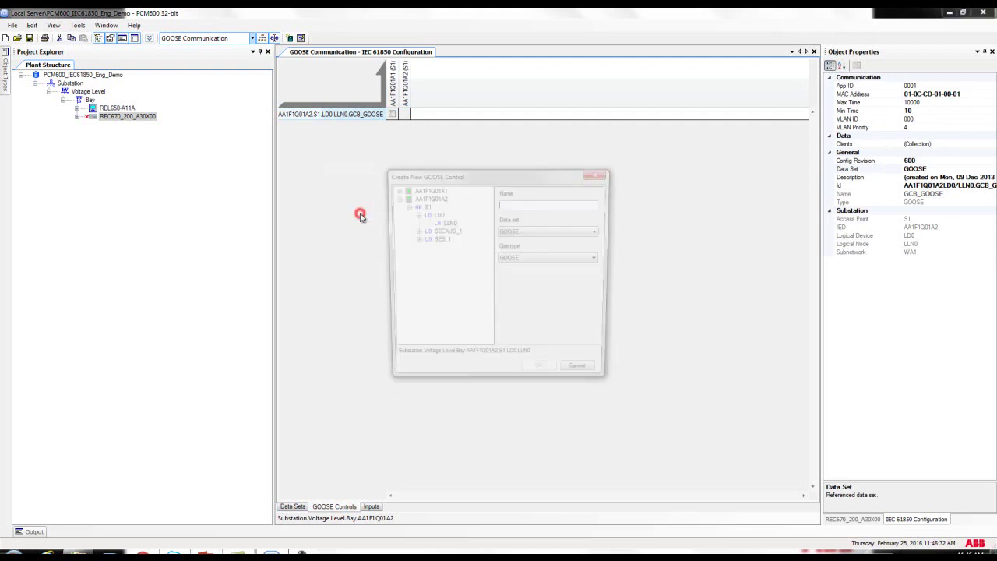
left_click(541, 203)
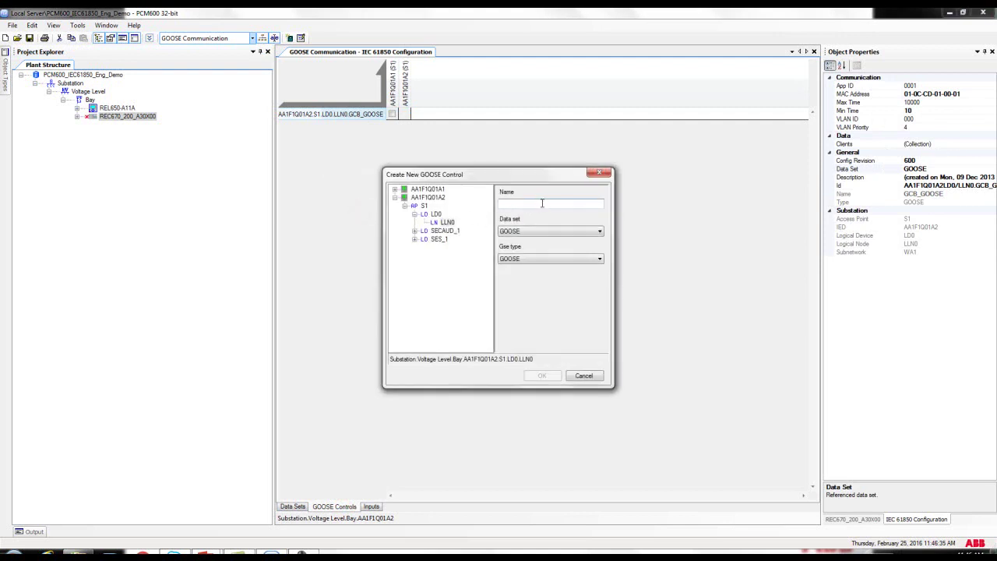
type("GCB_Demo670")
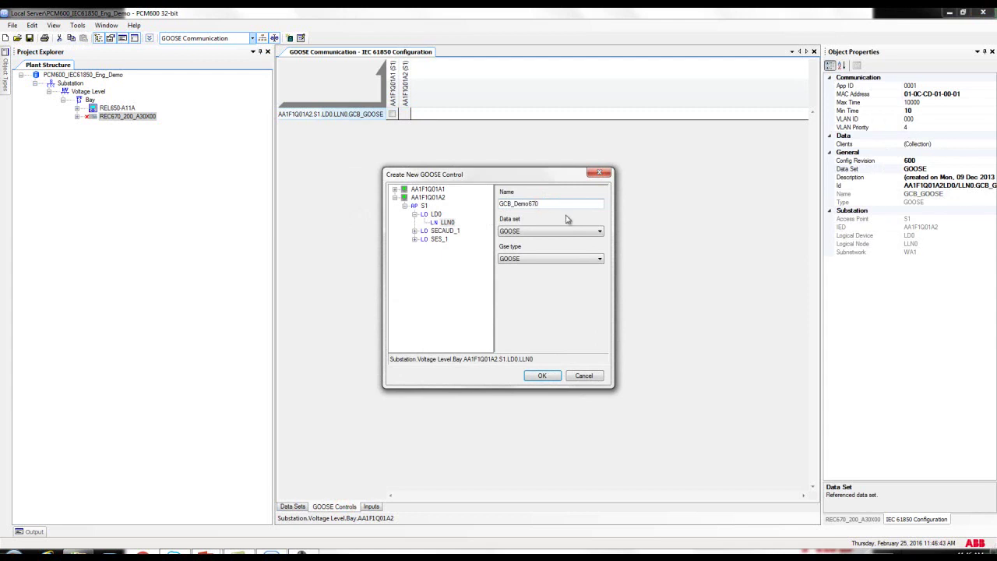
left_click(573, 233)
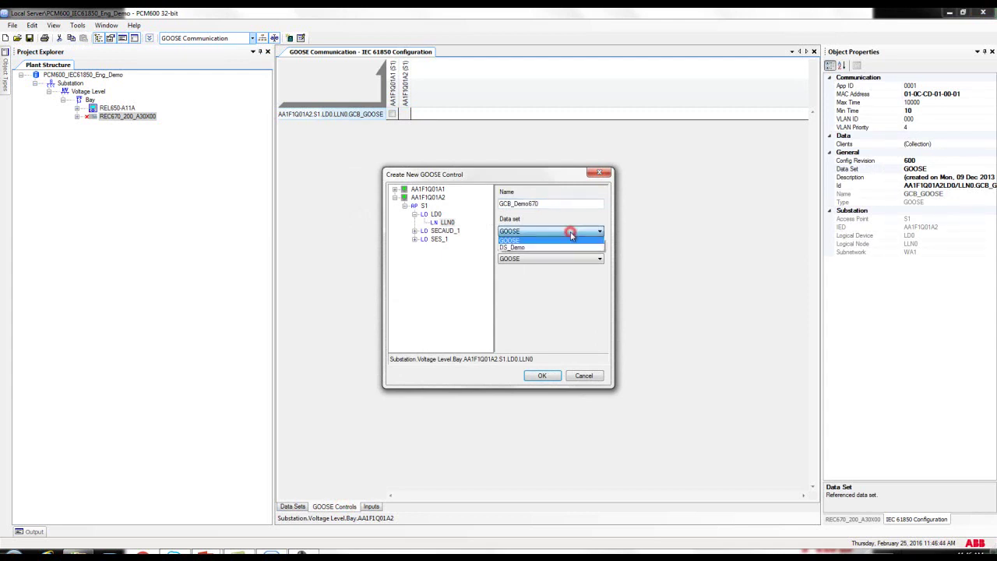
left_click(537, 248)
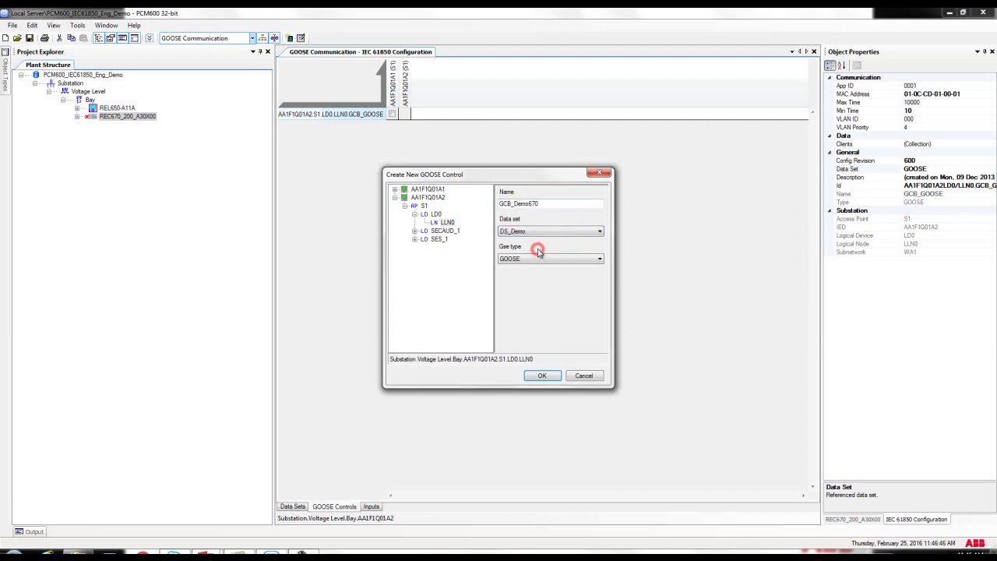
left_click(542, 376)
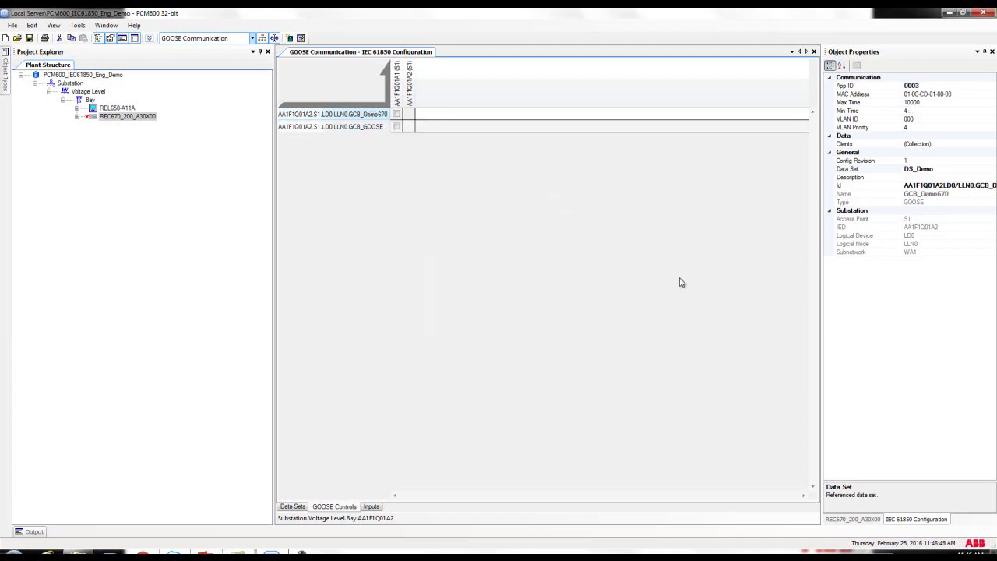
Step: Set the GCB_Demo670 GOOSE control's MAC Address to 01-0C-CD-01-00-03 and its Max Time to 1000
left_click(963, 93)
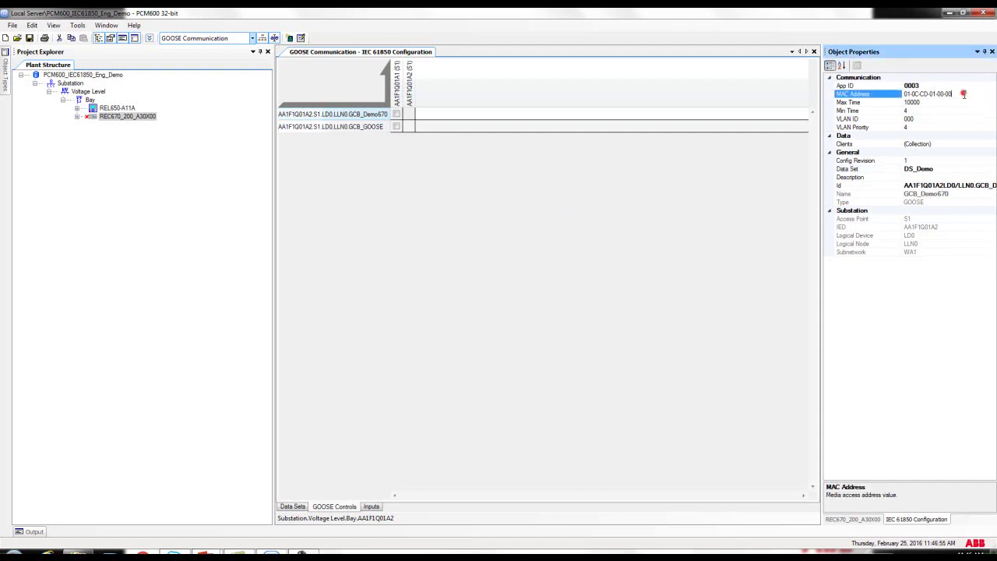
key("BackSpace")
type("3")
left_click(929, 102)
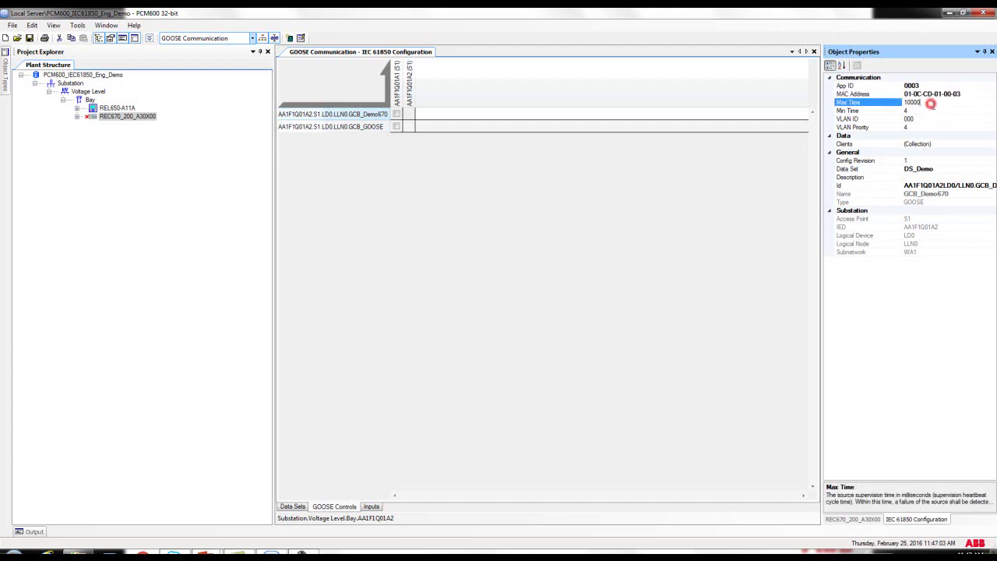
key("BackSpace")
Step: Shorten the Id of the GCB_Demo670 GOOSE control to GCB_Demo670 and save the project
left_click(906, 185)
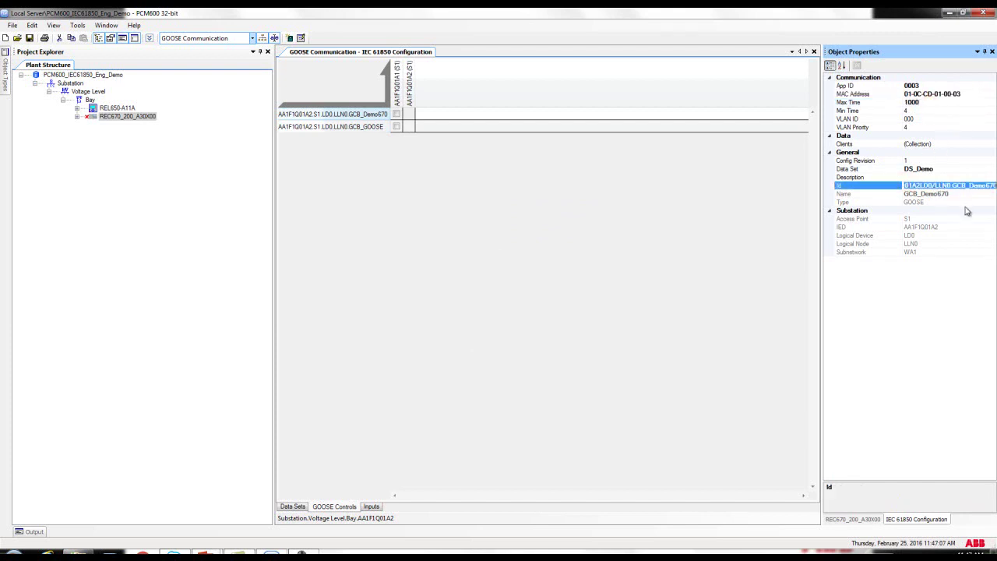
key("shift+Left")
key("shift+Left")
key("shift+Left")
key("shift+Left")
key("shift+Left")
key("shift+Left")
key("shift+Left")
key("shift+Left")
key("shift+Left")
key("shift+Left")
key("shift+Left")
key("shift+Left")
key("Delete")
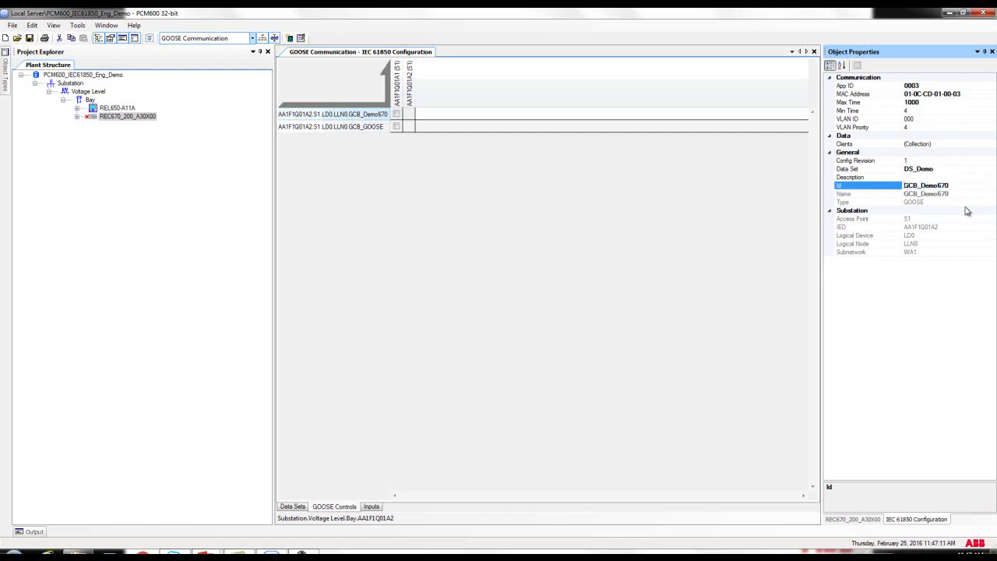
left_click(643, 218)
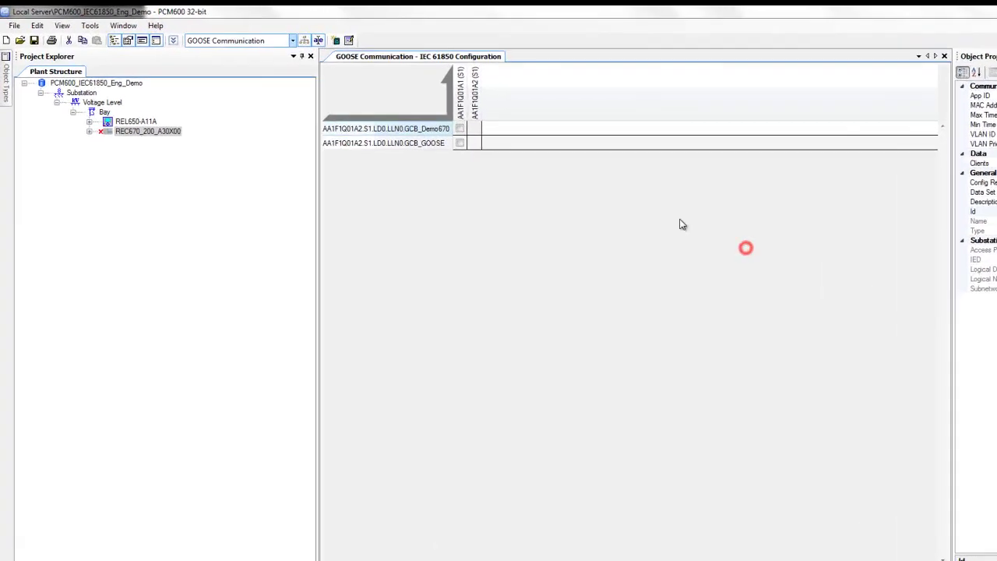
left_click(33, 39)
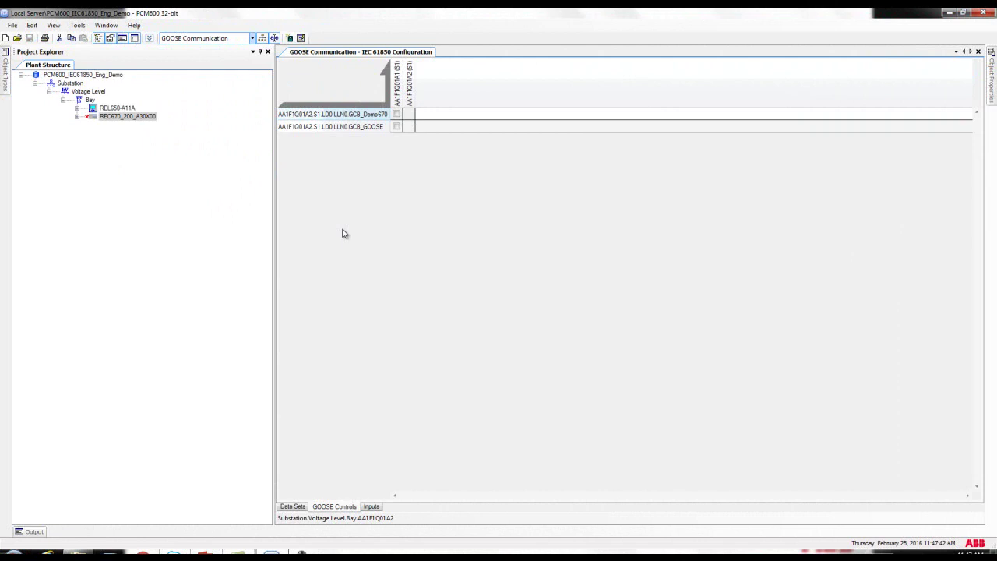
Step: Assign AA1F1Q01A2 as receiver of REL650-A11A's GCB_Demo_650 GOOSE control and clear its subscription to gcbTrip
left_click(91, 101)
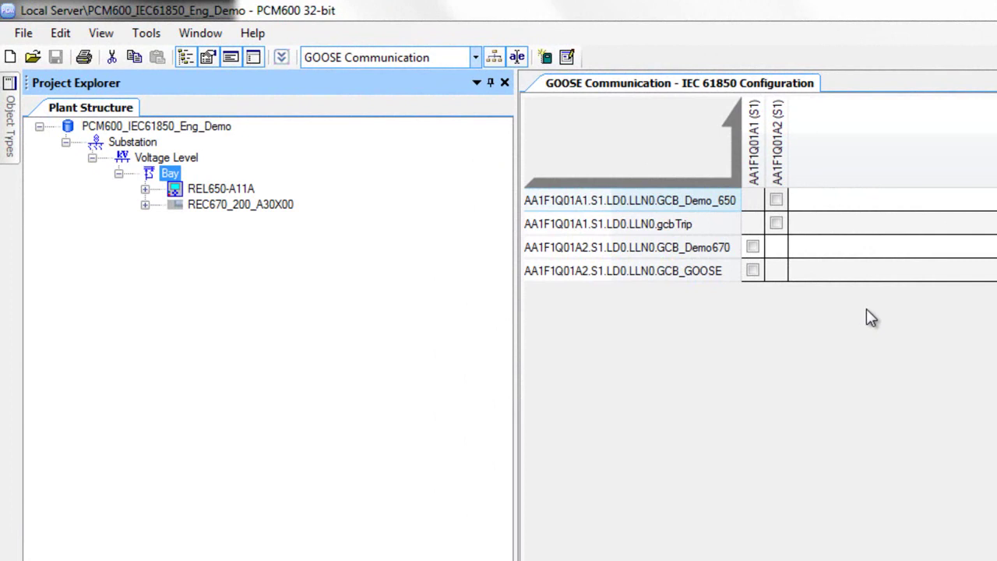
left_click(176, 192)
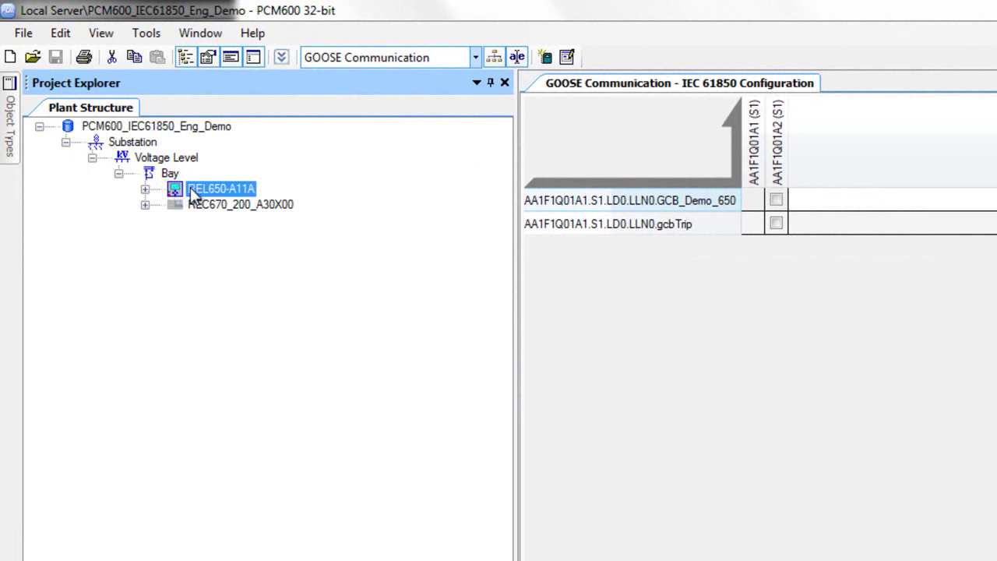
left_click(778, 202)
left_click(778, 202)
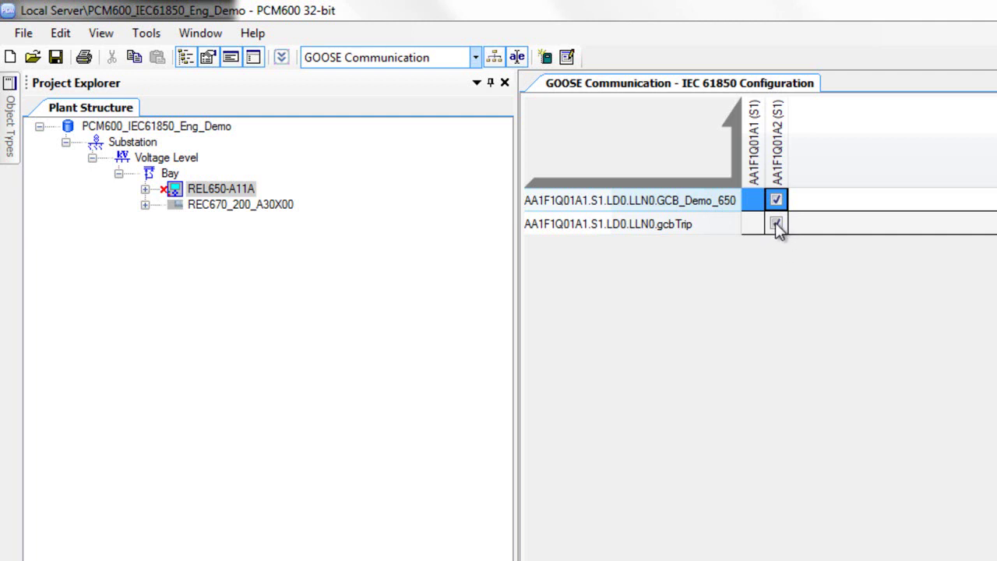
left_click(776, 224)
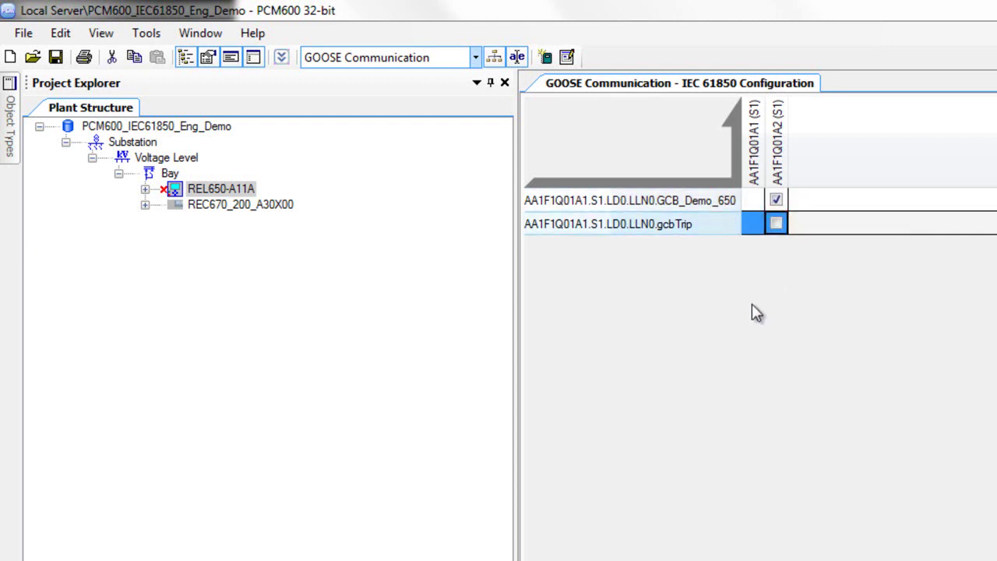
Step: Assign AA1F1Q01A1 as receiver of REC670's GCB_Demo670 only, clearing GCB_GOOSE, and save and close the IEC 61850 configuration
left_click(191, 209)
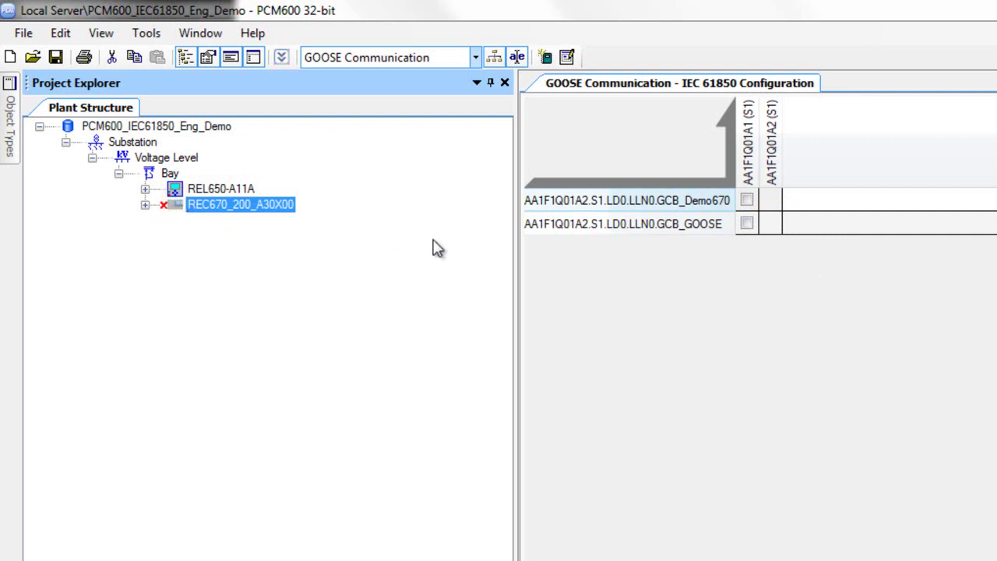
left_click(746, 201)
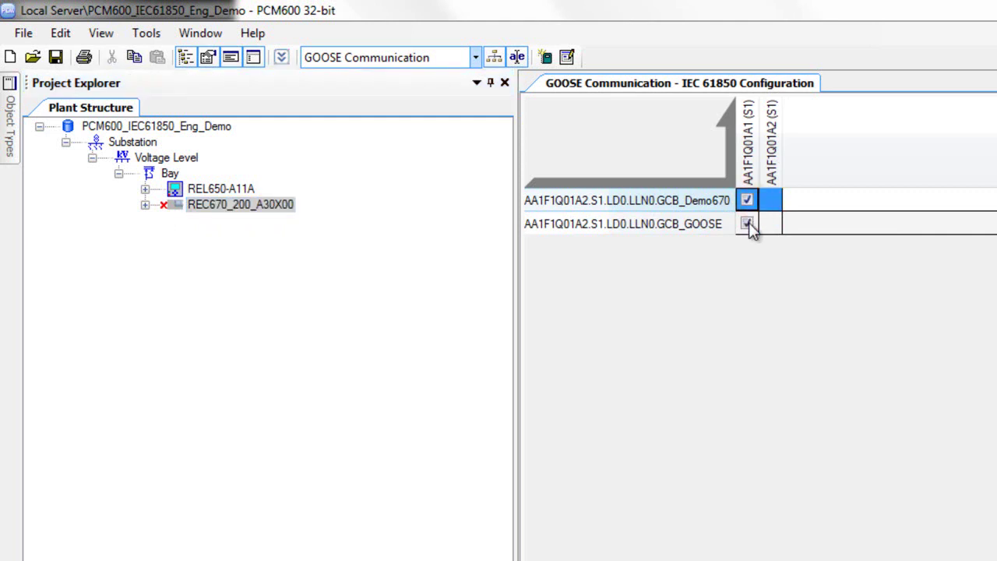
left_click(746, 224)
left_click(56, 60)
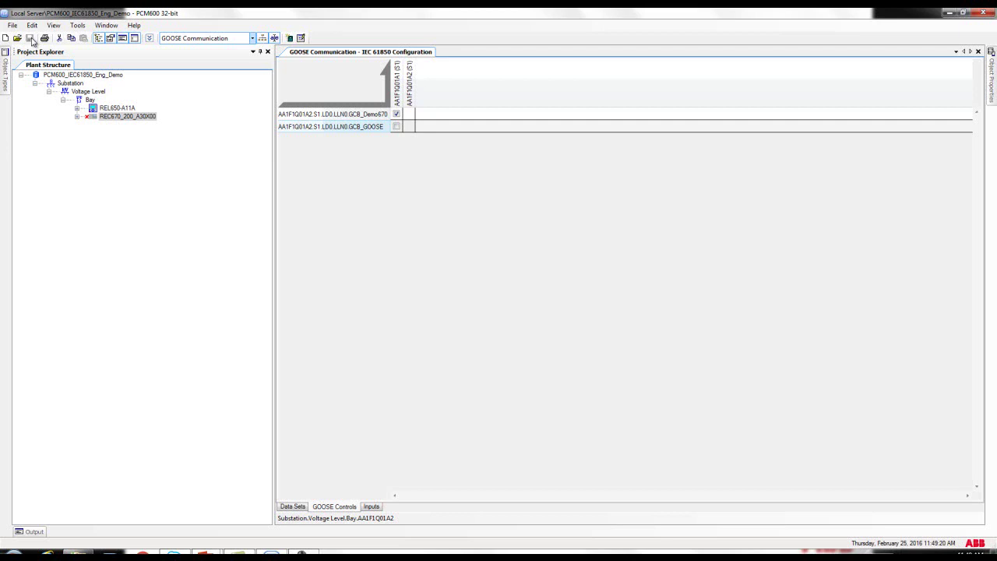
left_click(979, 52)
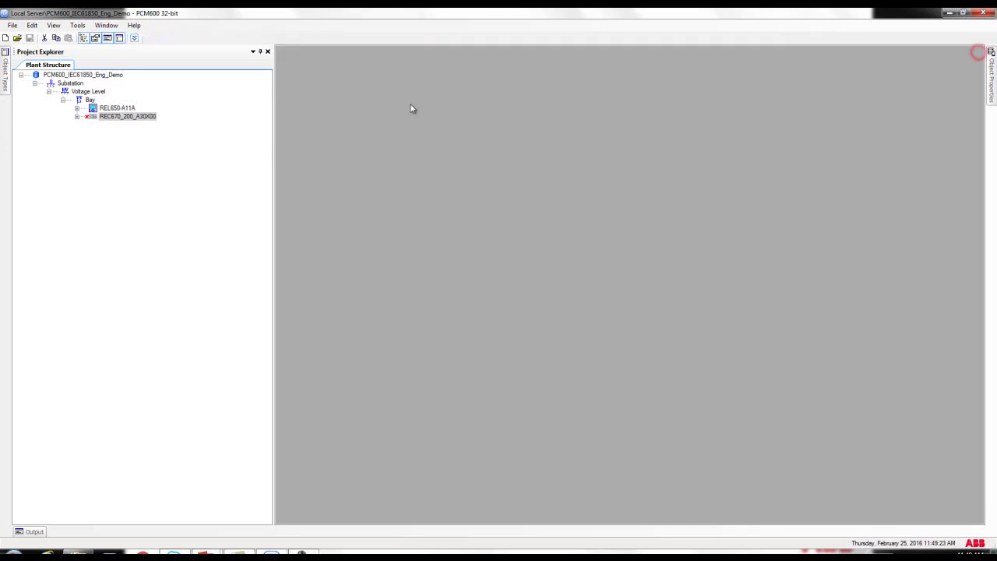
Step: In REL650-A11A's Signal Matrix for GOOSE receive, connect SCSWI1 Pos stVal from AA1F1Q01A2 to CB1_OP of GOOSEINTLKRCV:1
right_click(95, 109)
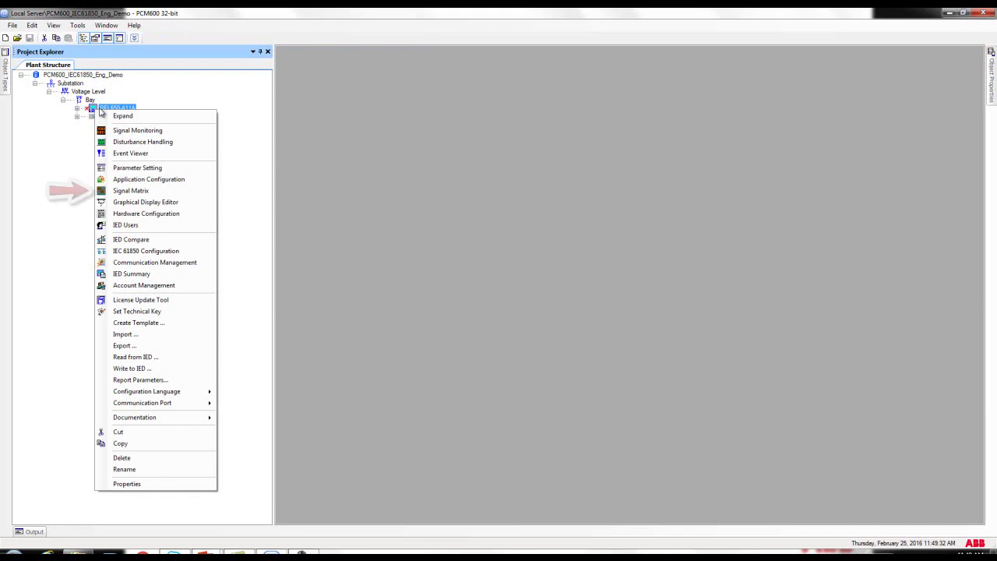
left_click(128, 192)
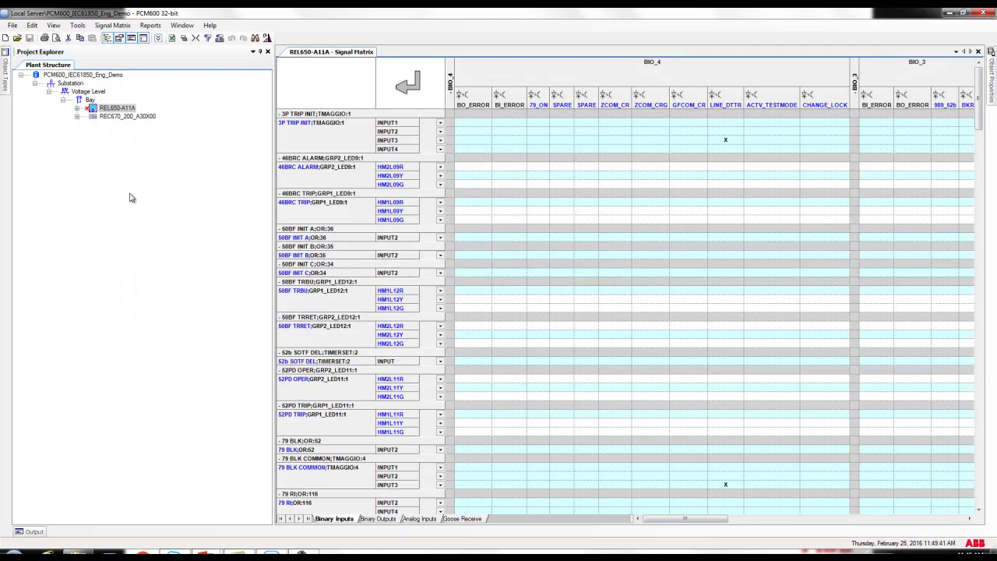
left_click(465, 520)
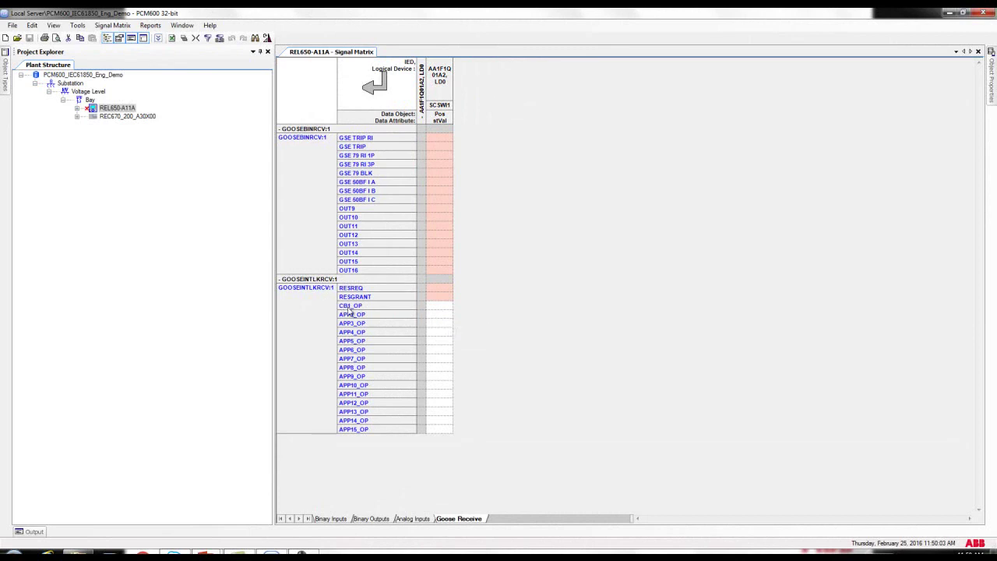
left_click(443, 305)
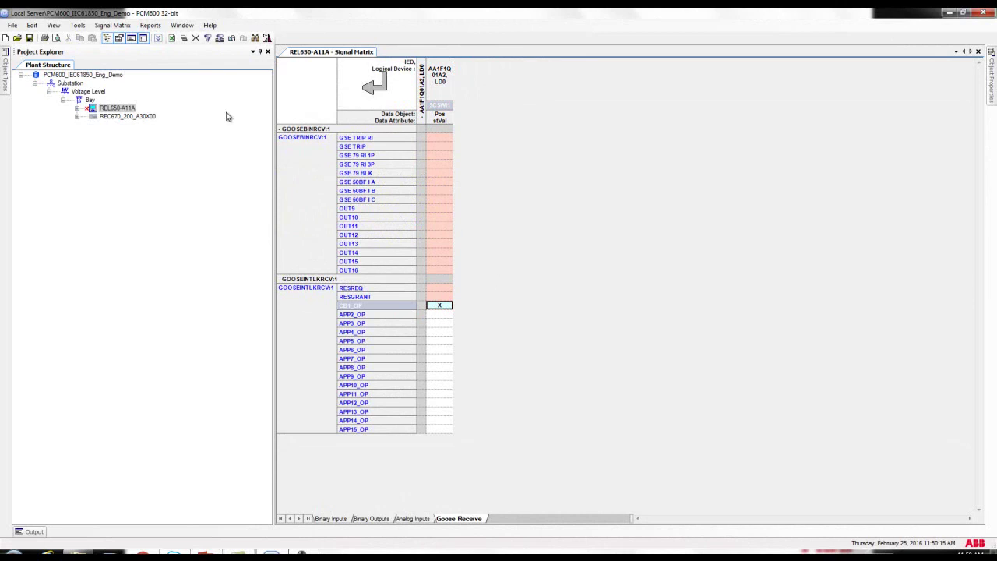
Step: In REC670's GOOSE receive Signal Matrix, map SPTPTRC1 Op general, phsA, phsB and phsC to 21 TRIP 3PH, A, B and C
right_click(96, 118)
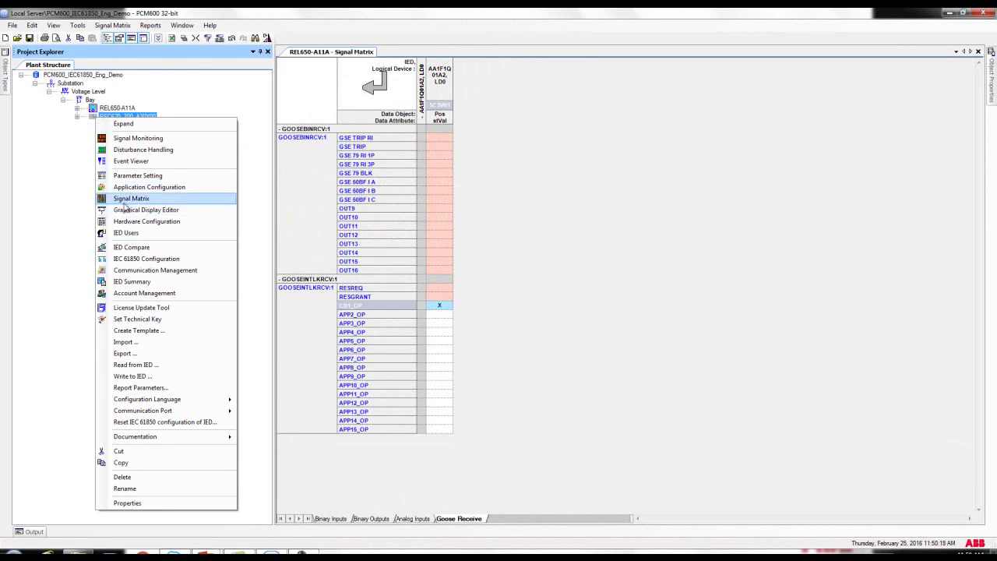
left_click(125, 199)
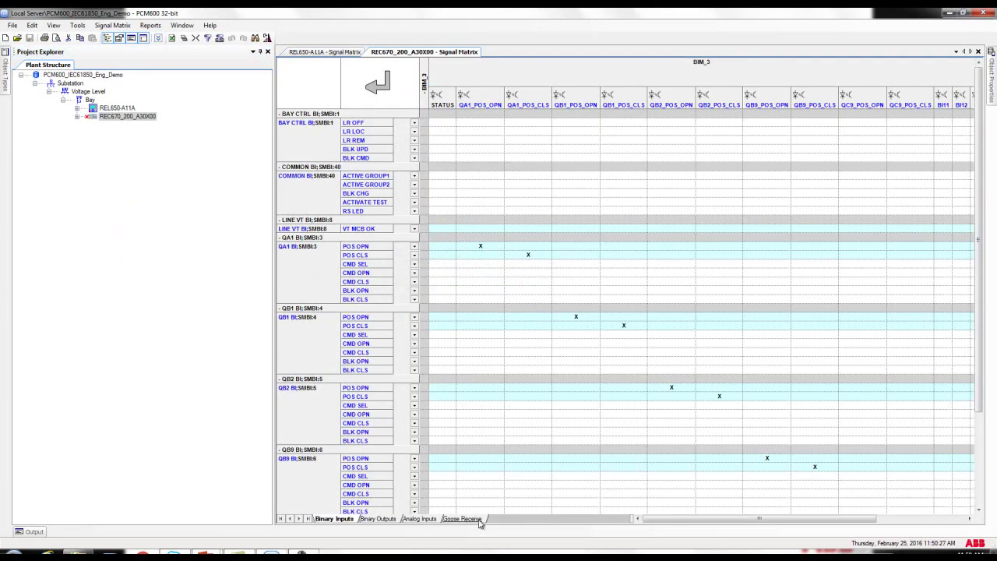
left_click(463, 519)
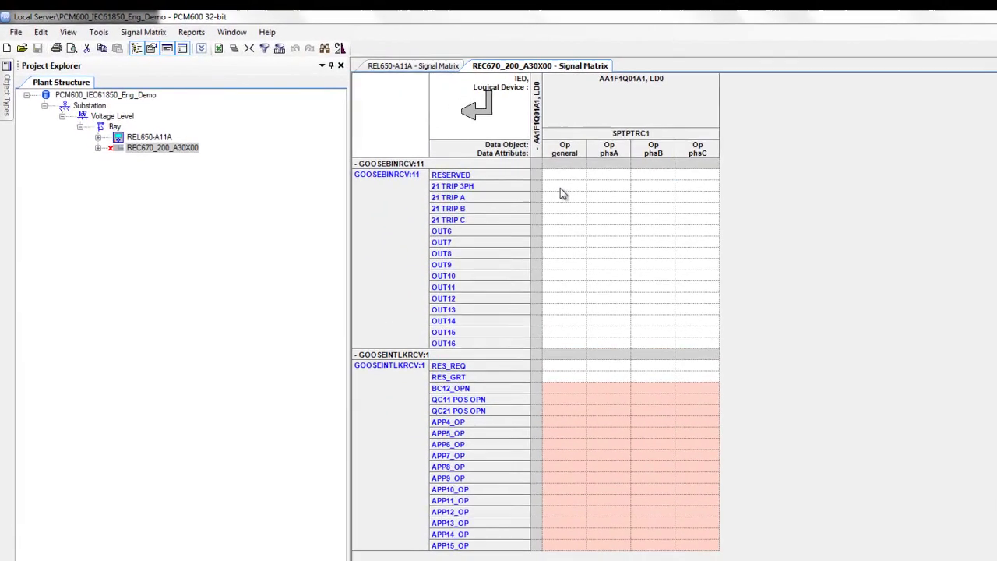
left_click(456, 145)
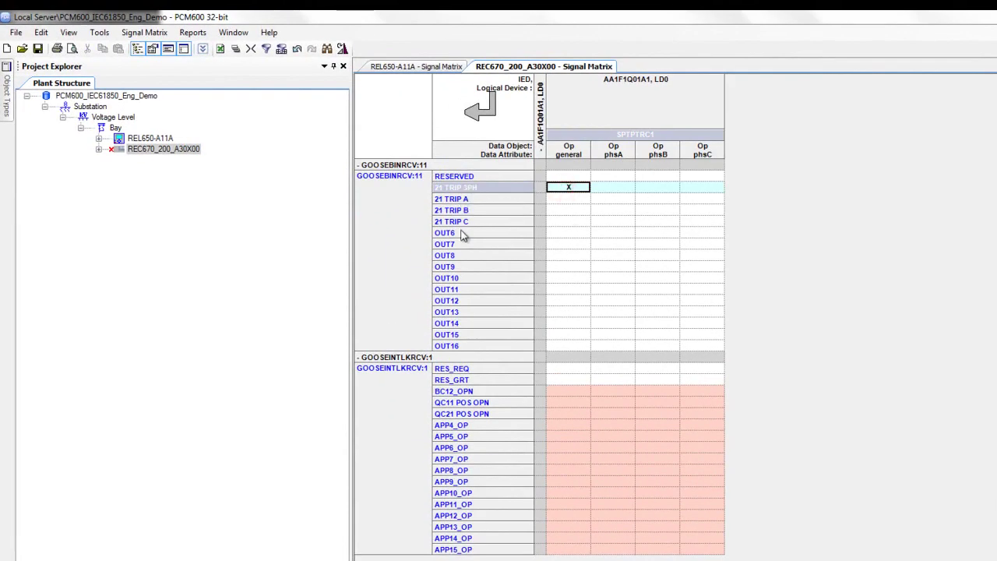
left_click(615, 199)
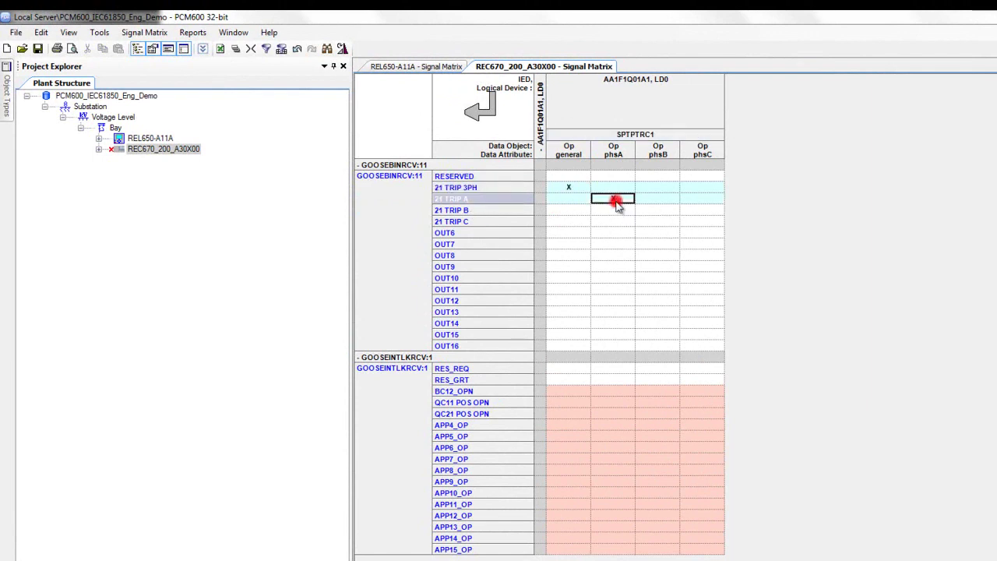
left_click(654, 210)
left_click(700, 222)
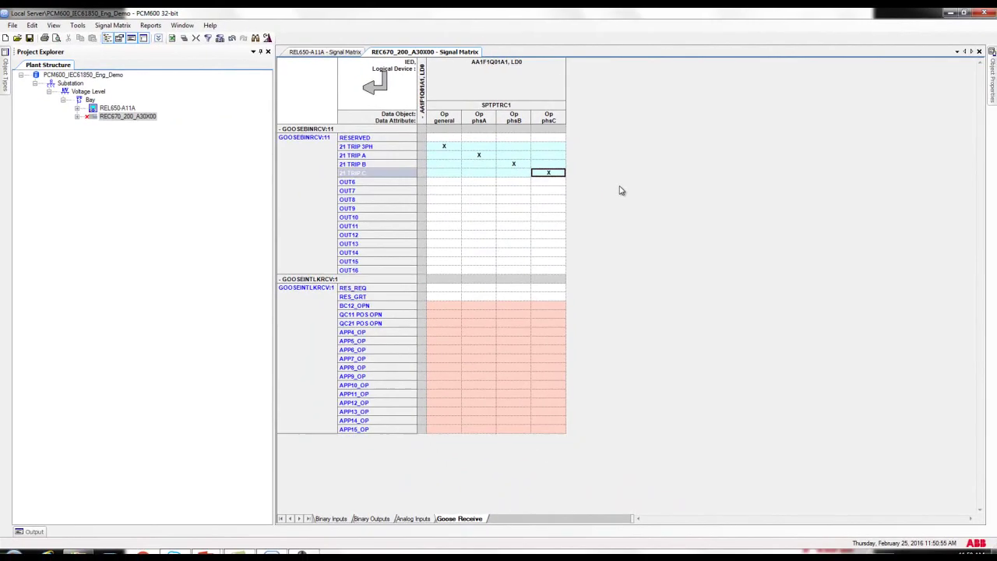
Step: Save and close the Signal Matrix of REC670_200_A30X00 and that of REL650-A11A
left_click(29, 37)
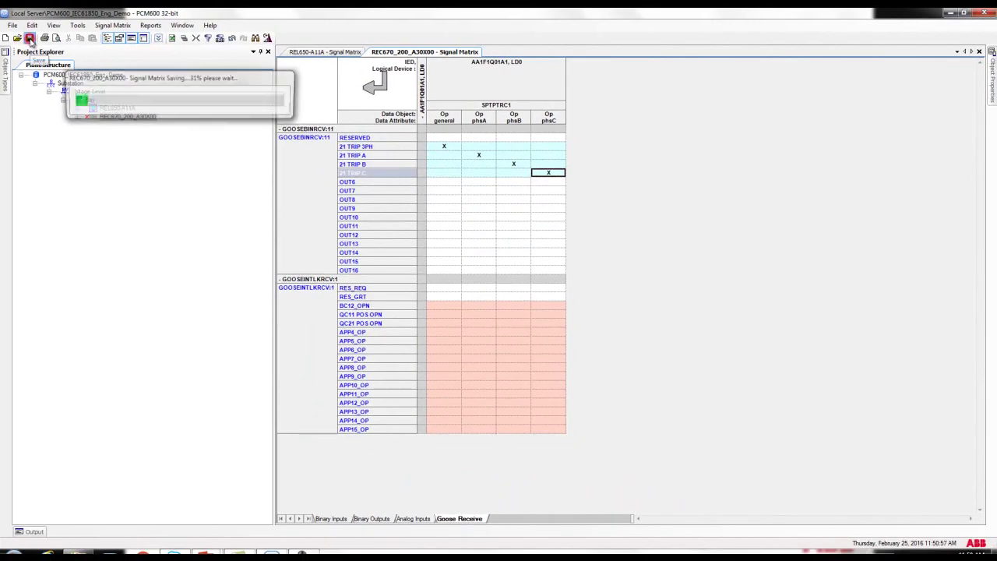
left_click(979, 52)
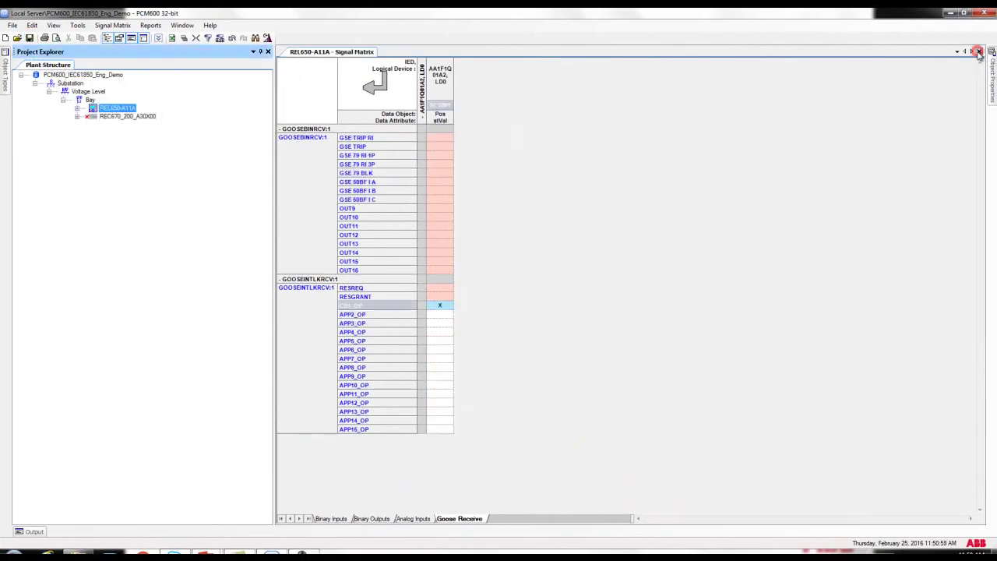
left_click(29, 37)
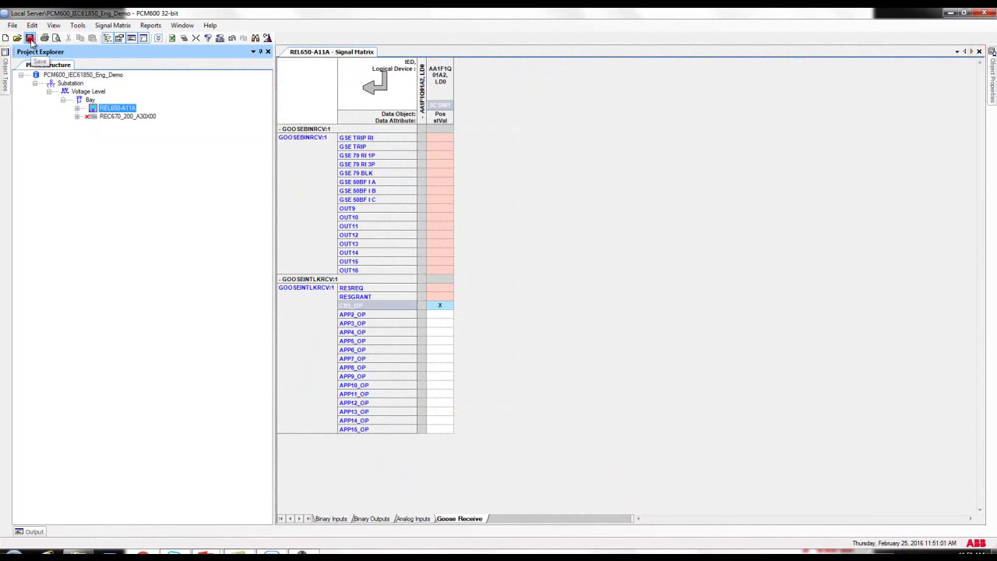
left_click(979, 52)
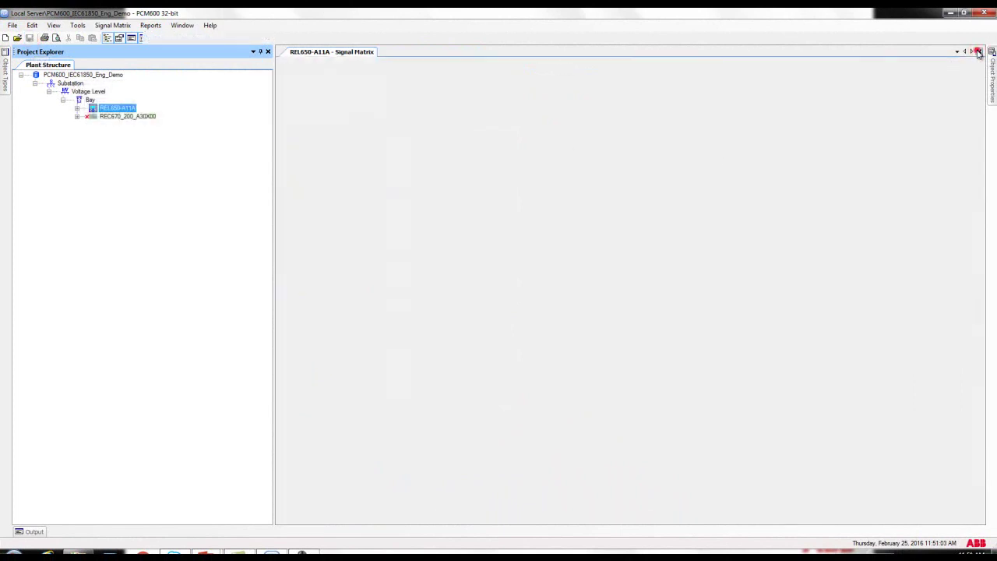